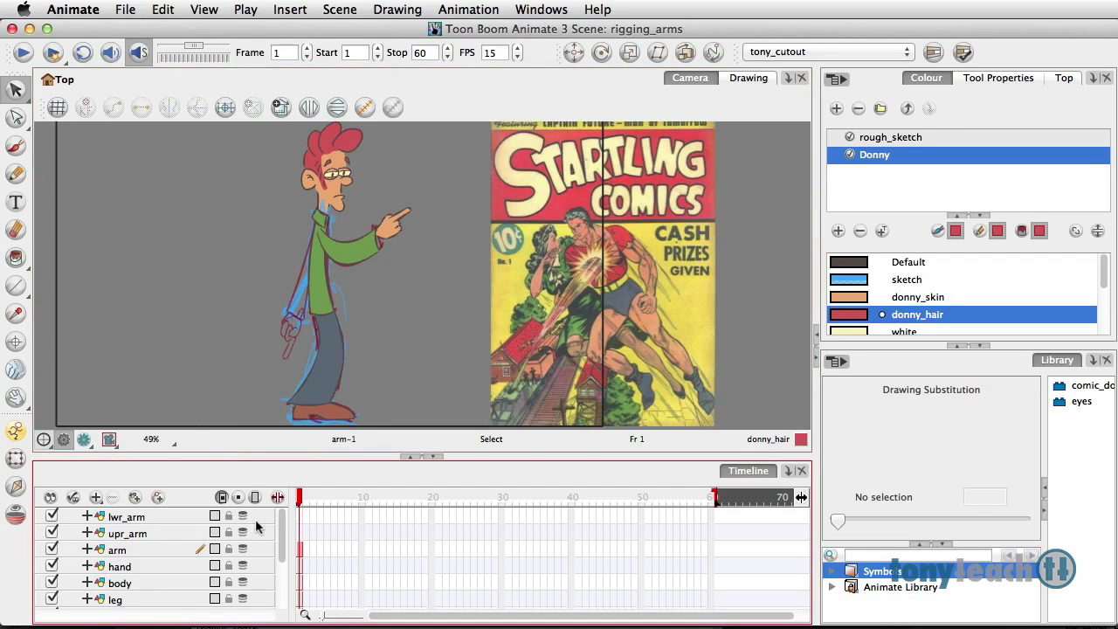
Use the Rotate tool to move the pivot of the arm drawing on frame 1 up to the shoulder
click(16, 457)
click(301, 550)
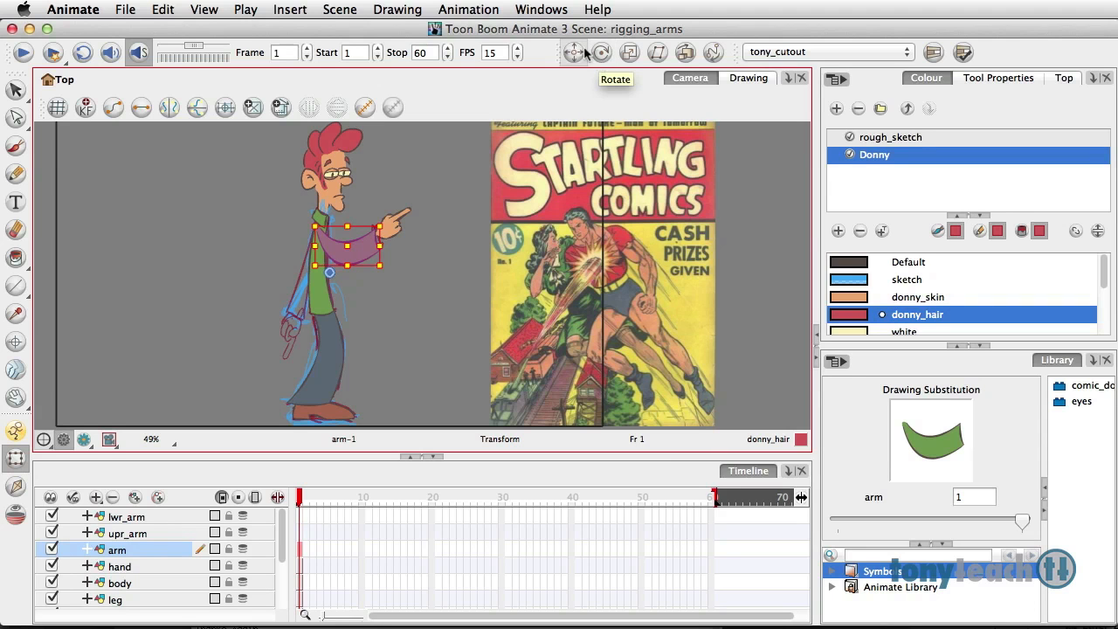
click(538, 9)
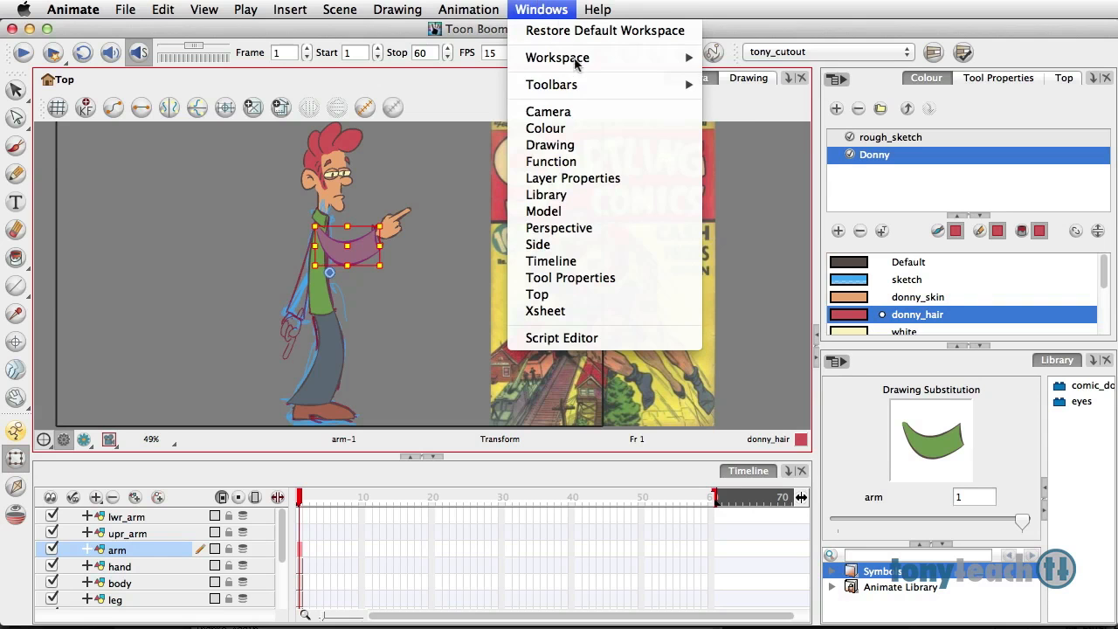
mouse_move(653, 88)
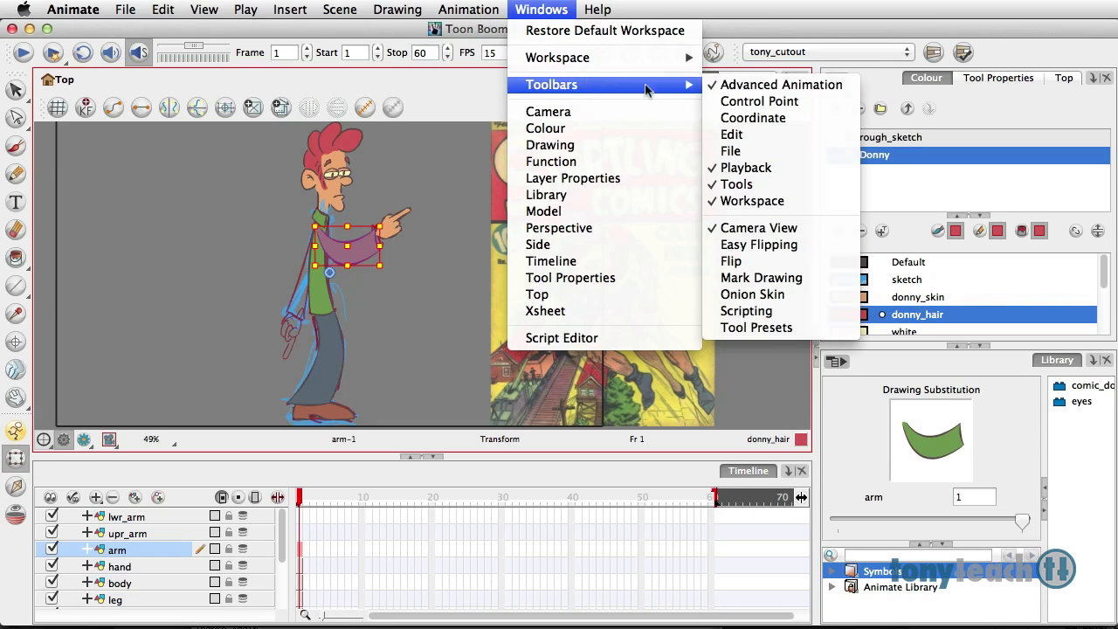
click(756, 101)
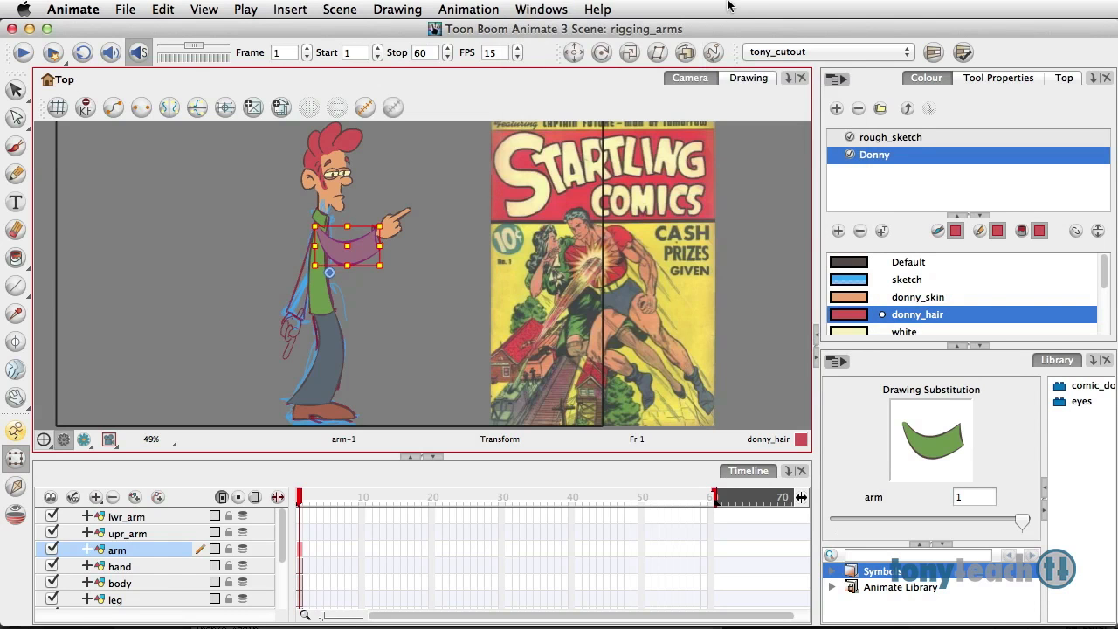
click(602, 54)
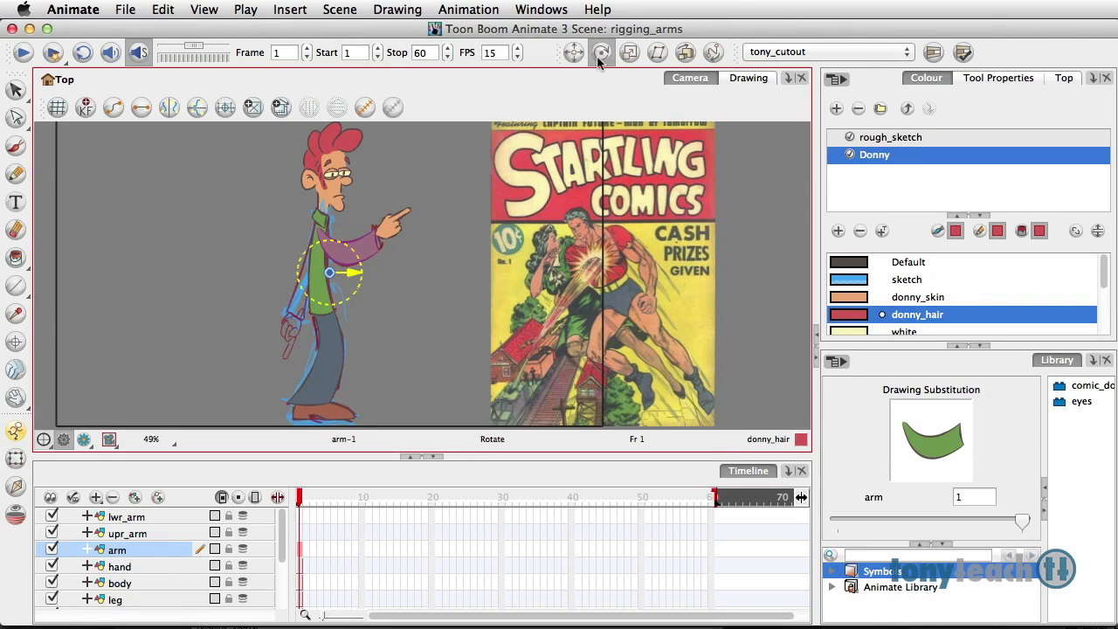
drag(329, 273, 320, 233)
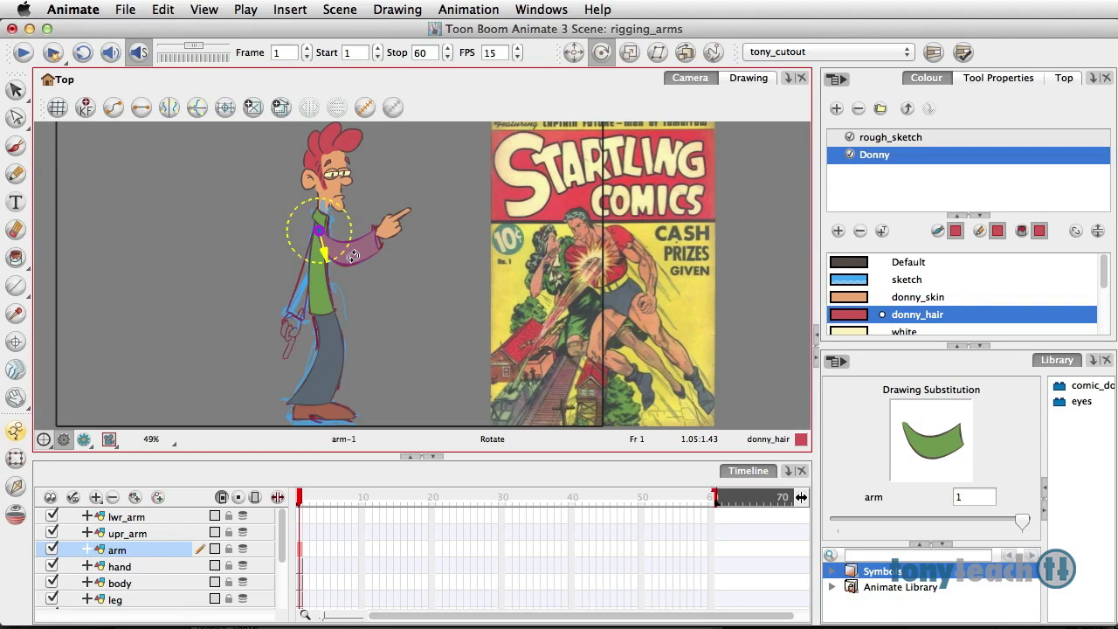
On frame 2 of the arm layer, onion-skin the first drawing and brush a rough lowered arm from the shoulder in the sketch colour
click(305, 546)
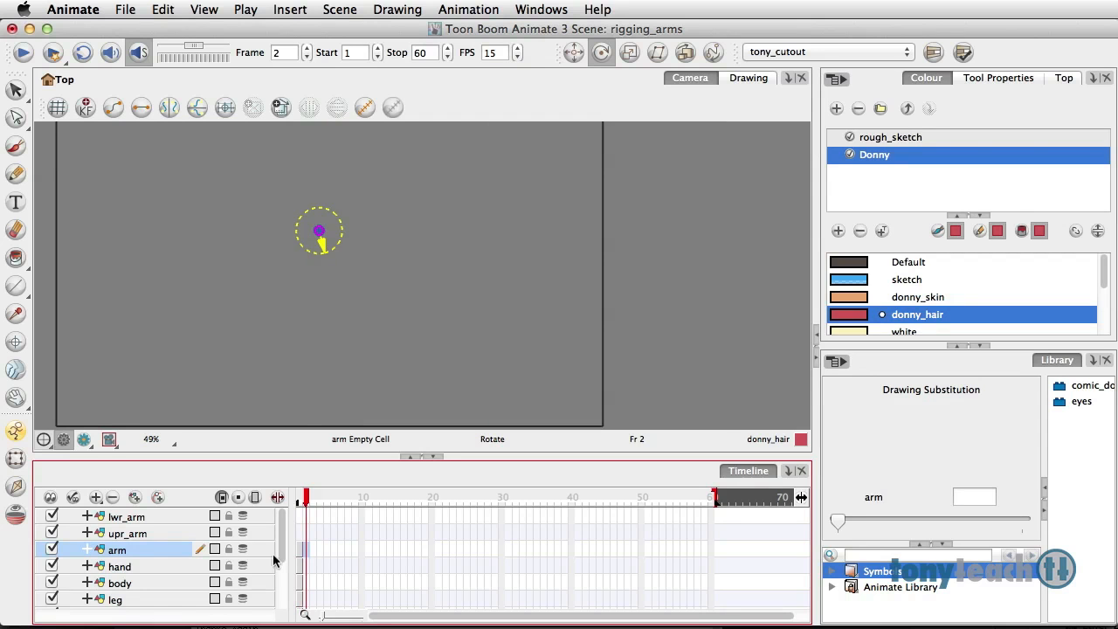
click(242, 550)
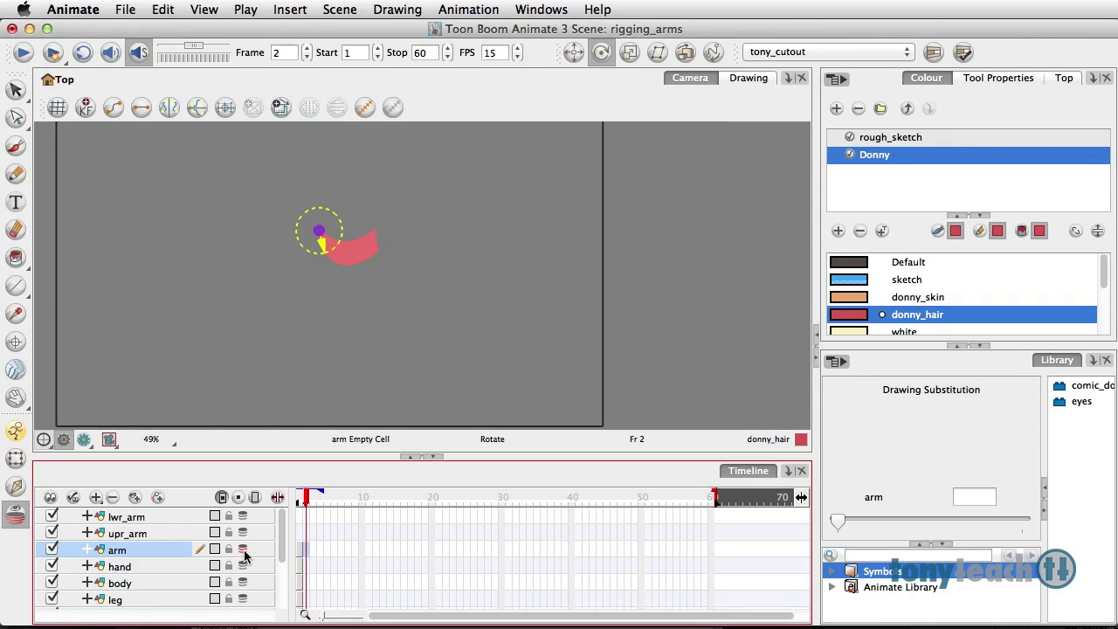
click(861, 279)
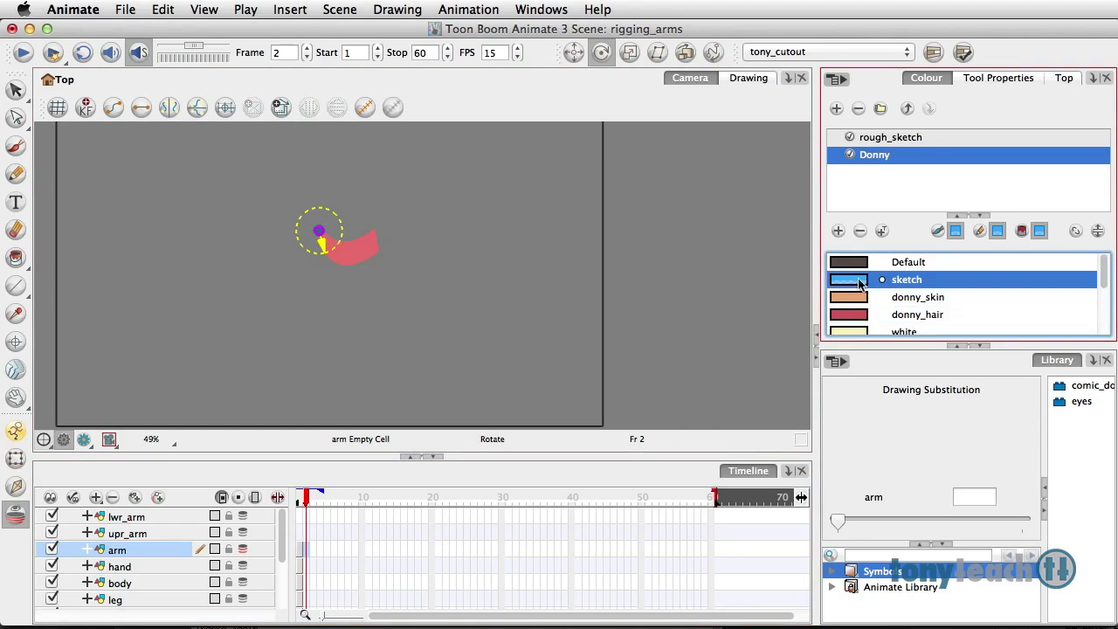
click(18, 147)
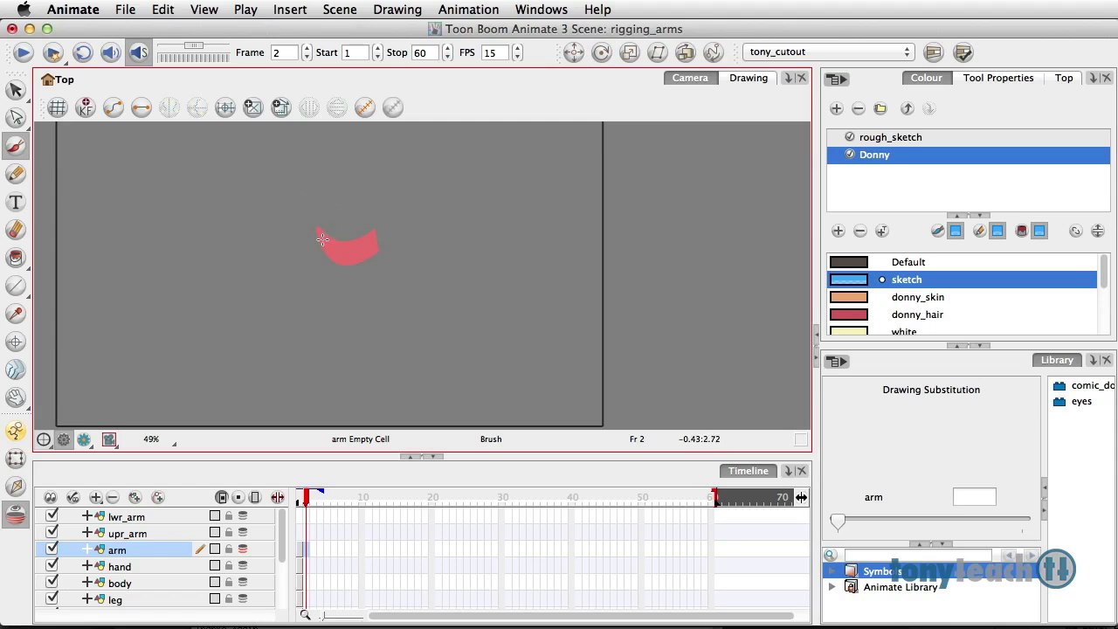
mouse_move(318, 232)
mouse_down()
mouse_move(334, 297)
mouse_move(353, 293)
mouse_up()
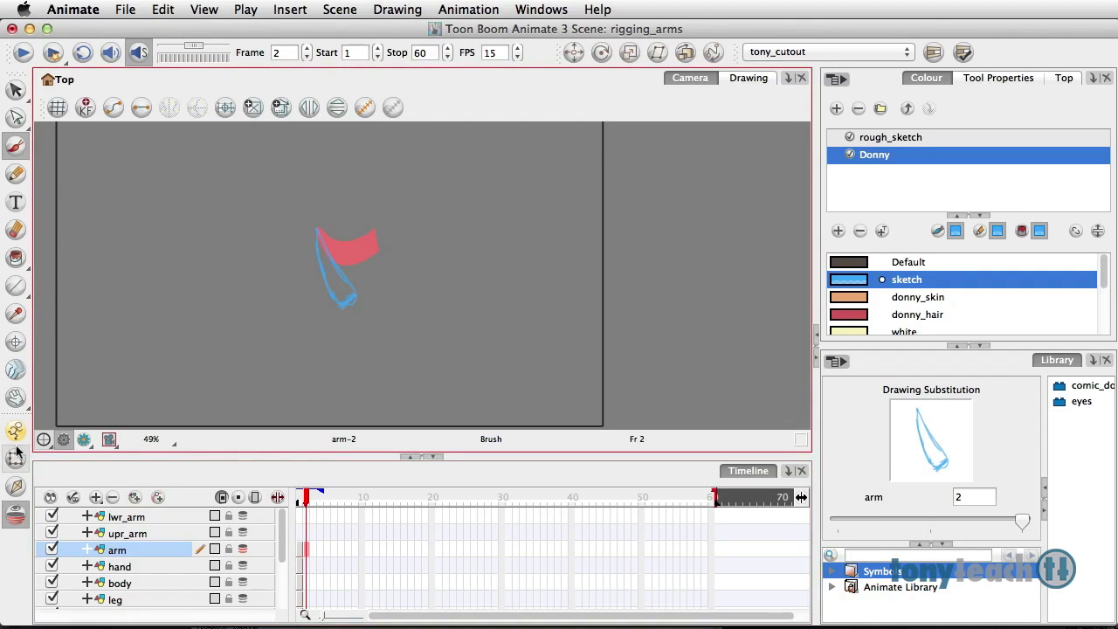
Compare the pivot position of the arm drawings on frames 1 and 2
click(301, 550)
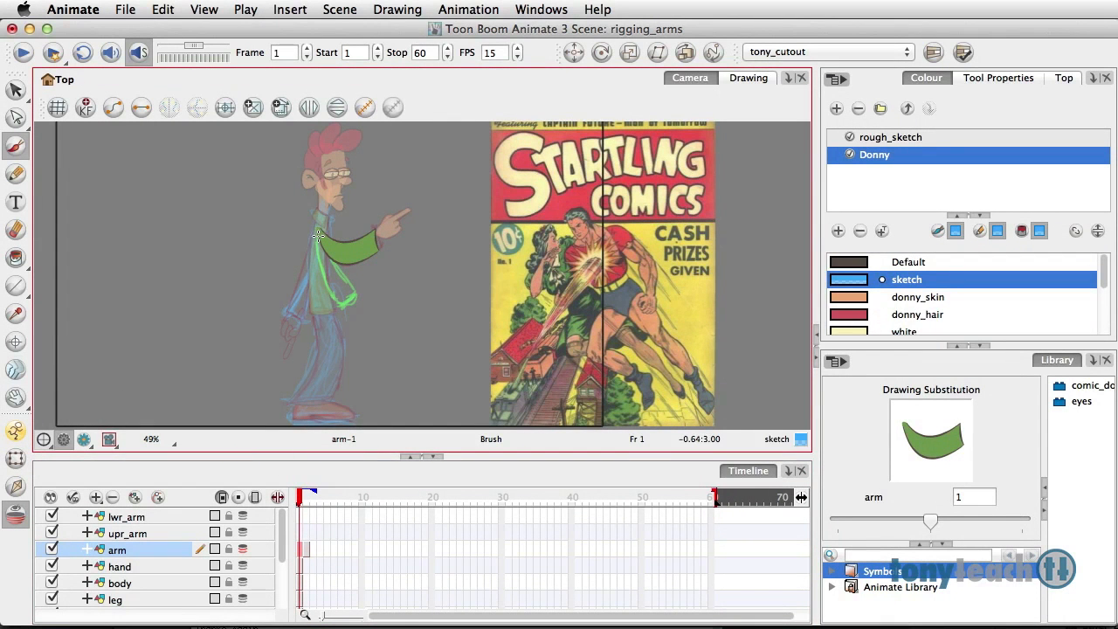
click(16, 459)
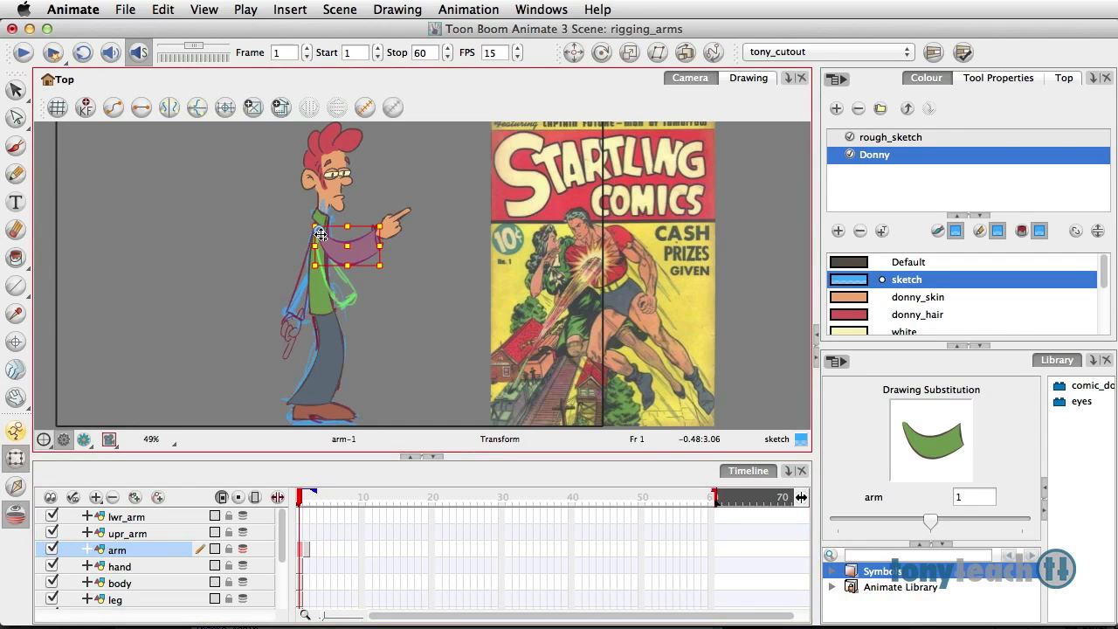
click(308, 550)
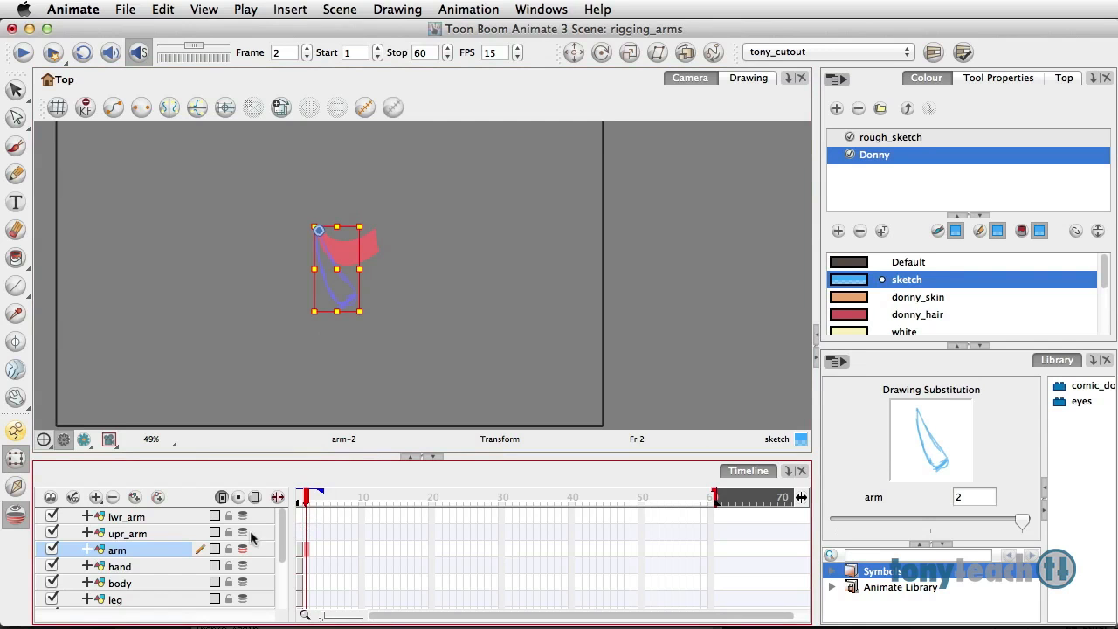
Hide the arm layer and, on frame 1, brush a rough upper arm on upr_arm and a rough lower arm on lwr_arm
click(52, 549)
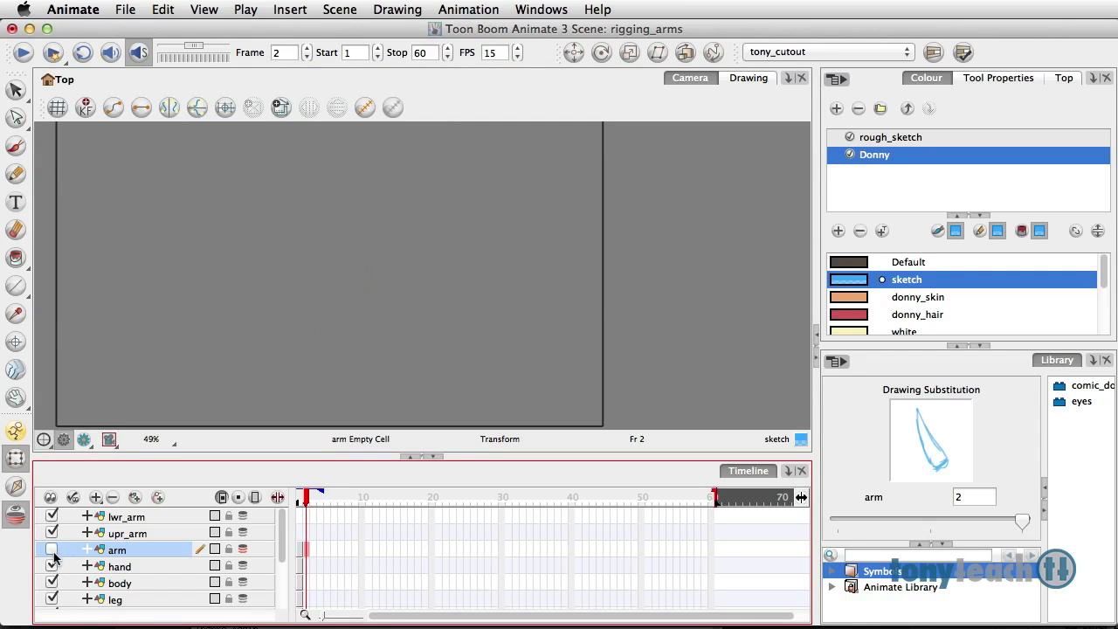
click(299, 497)
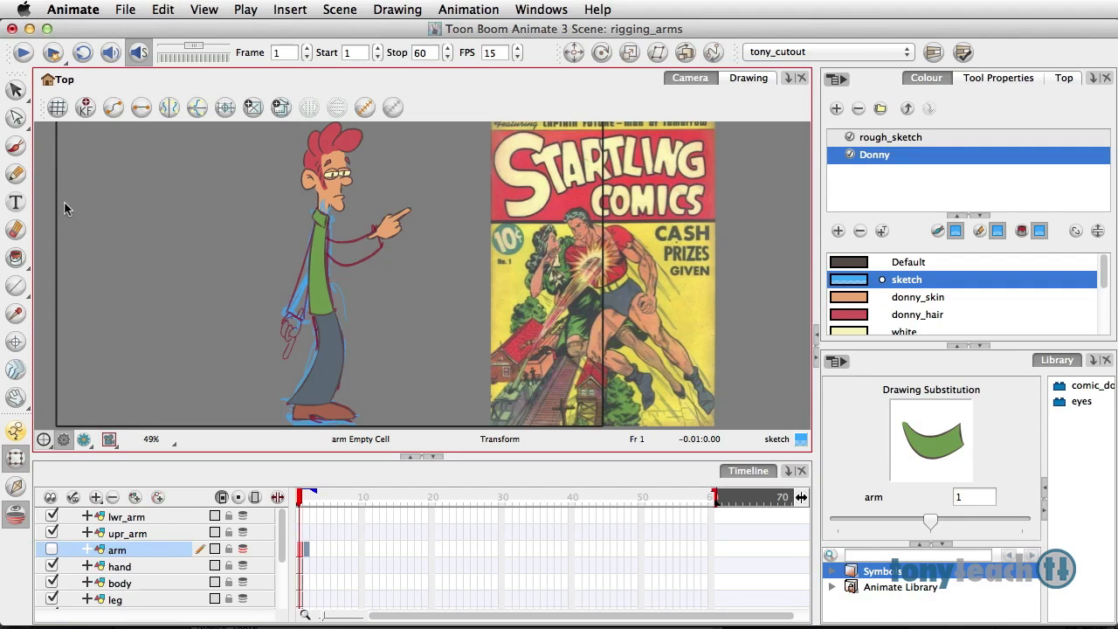
click(140, 534)
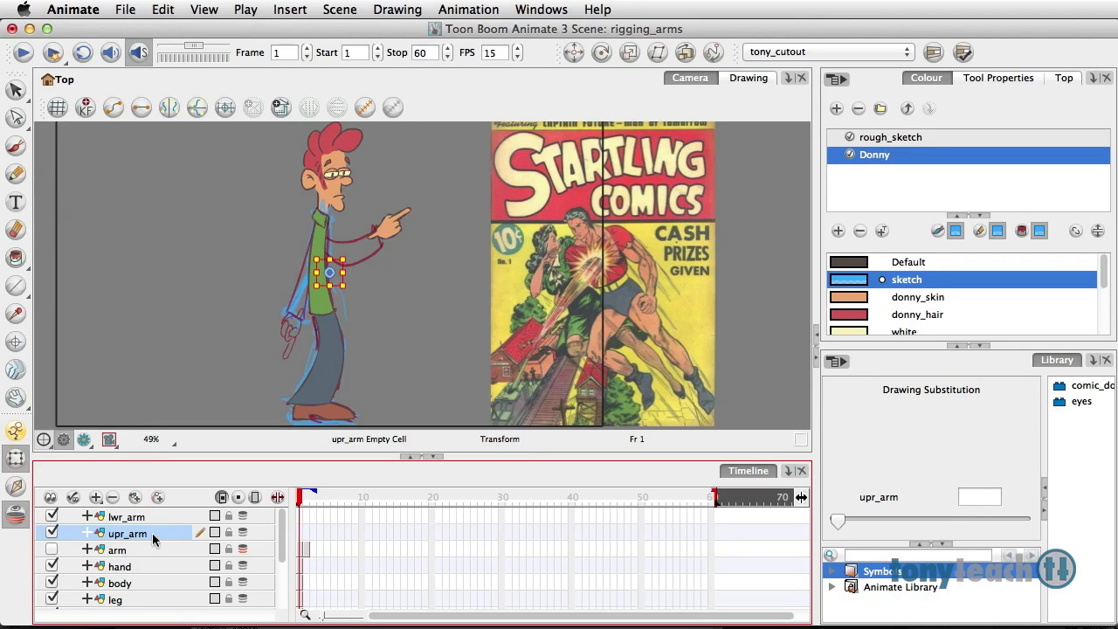
click(18, 146)
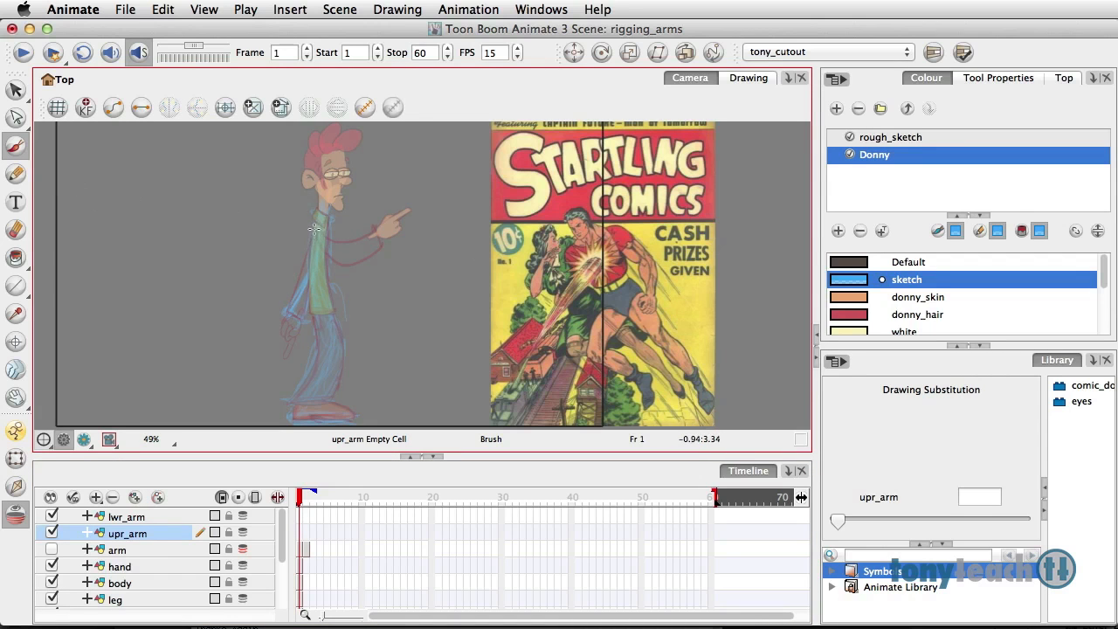
drag(312, 217, 299, 310)
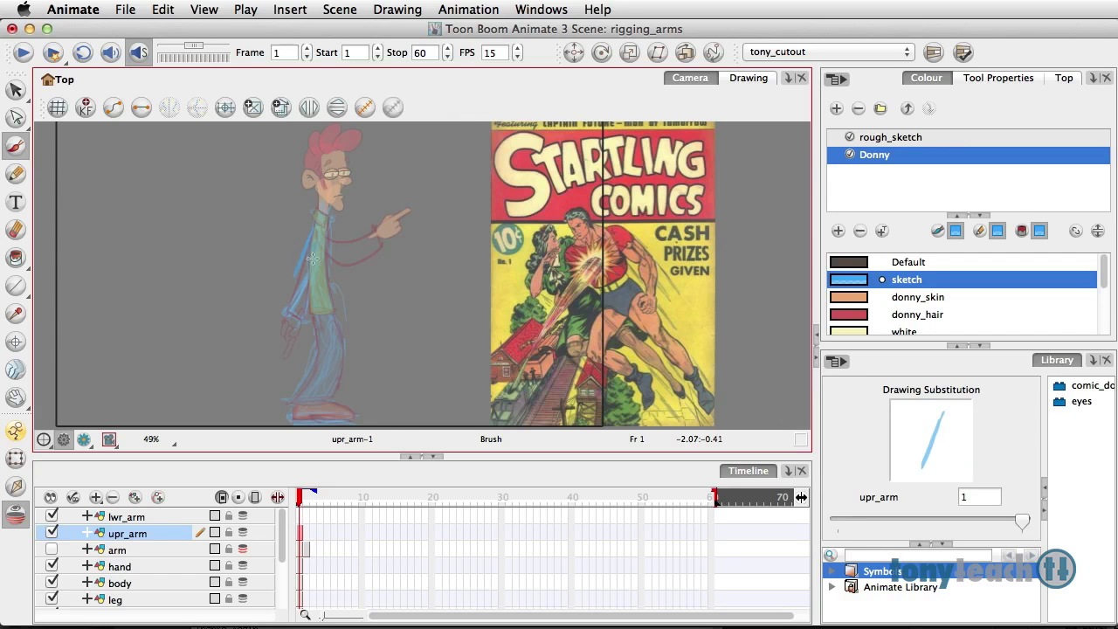
mouse_move(313, 263)
mouse_down()
mouse_move(301, 283)
mouse_move(307, 274)
mouse_up()
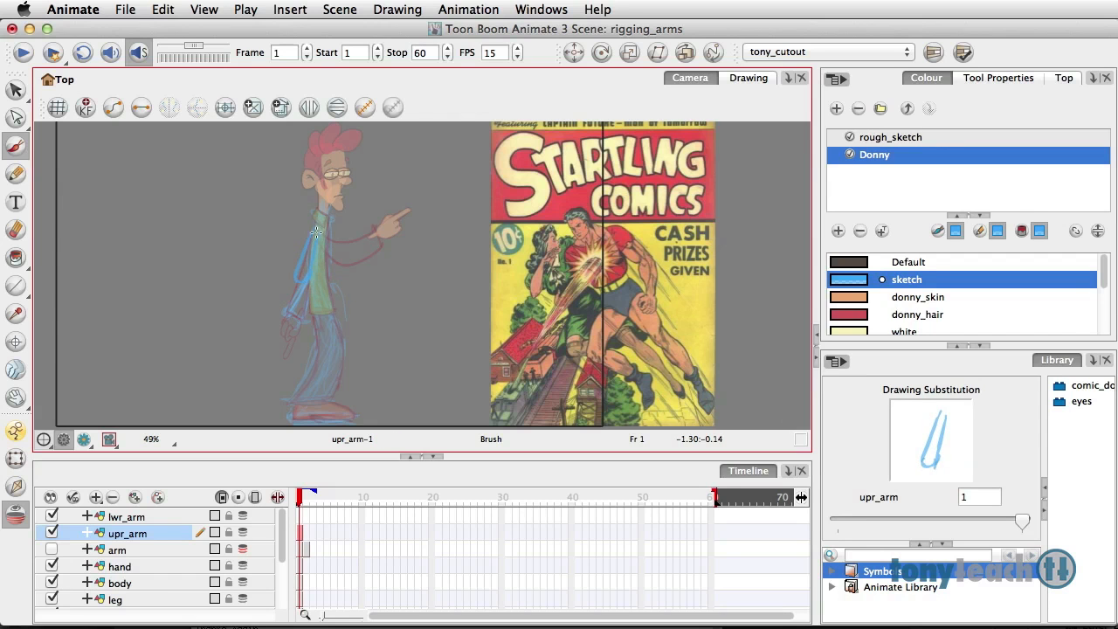
click(157, 517)
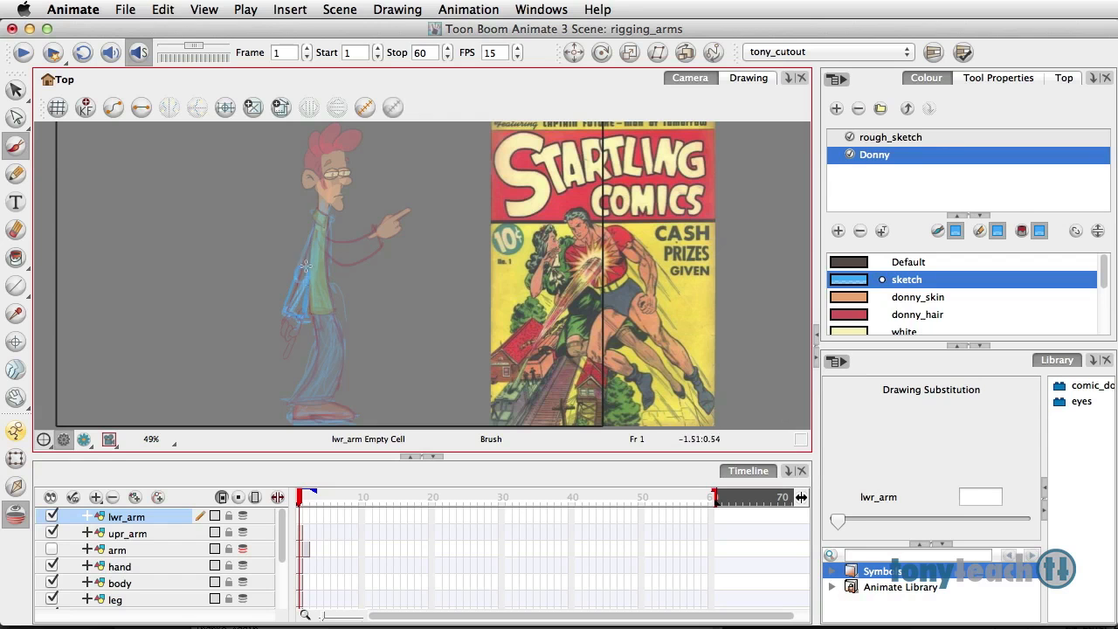
drag(301, 267, 302, 310)
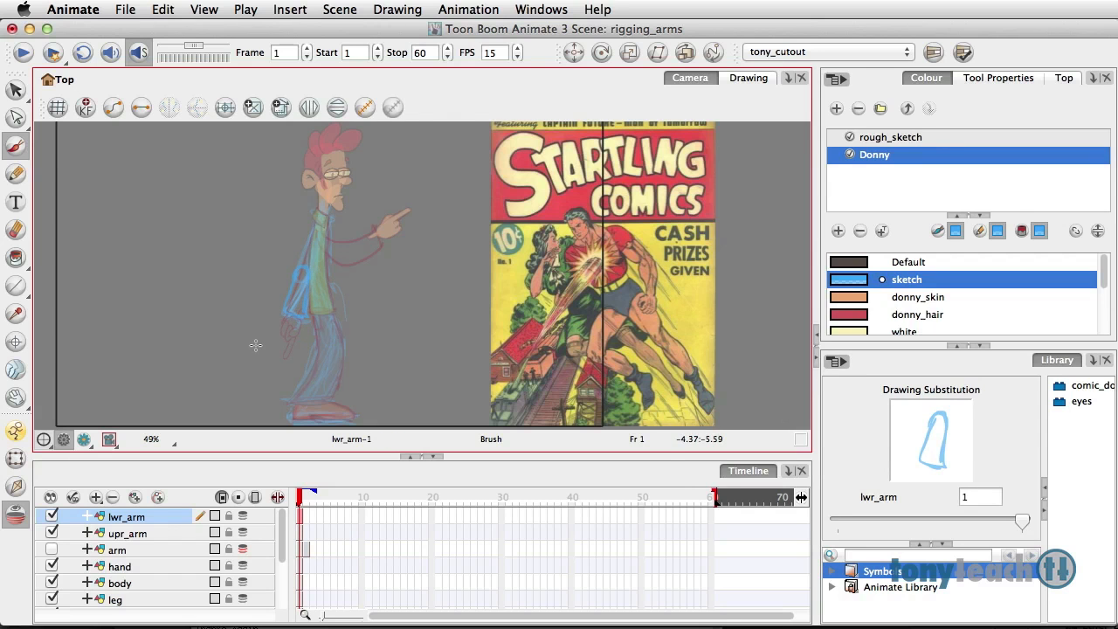
Trace the lower-arm sketch on the lwr_arm layer with the Pencil tool in the Default colour
scroll(376, 285, up, 5)
key(space)
drag(376, 285, 587, 321)
scroll(572, 310, down, 2)
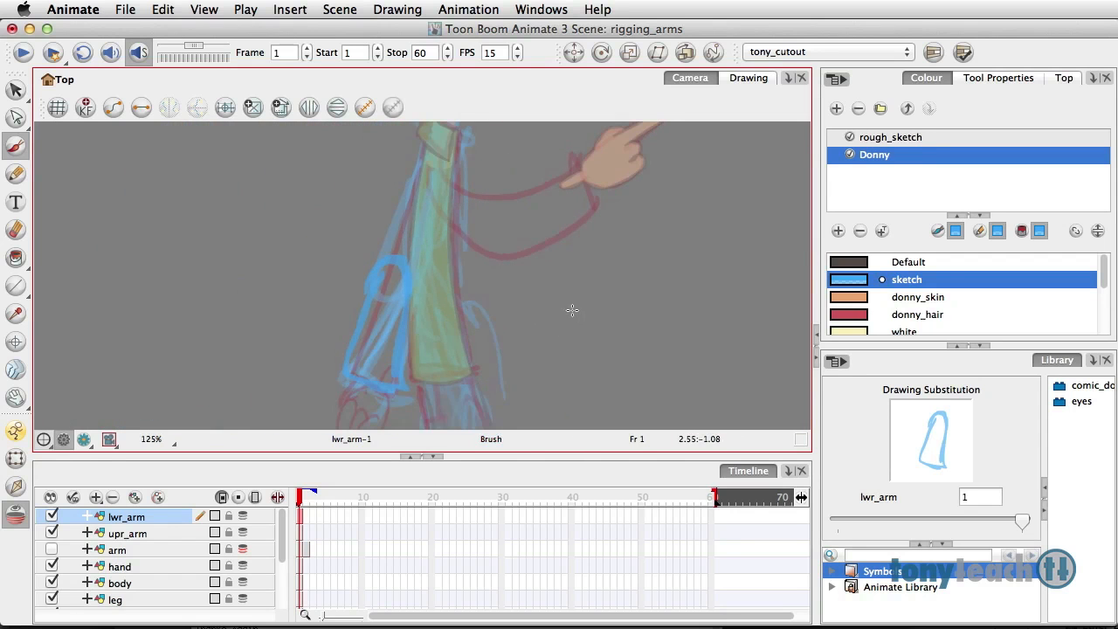
click(15, 173)
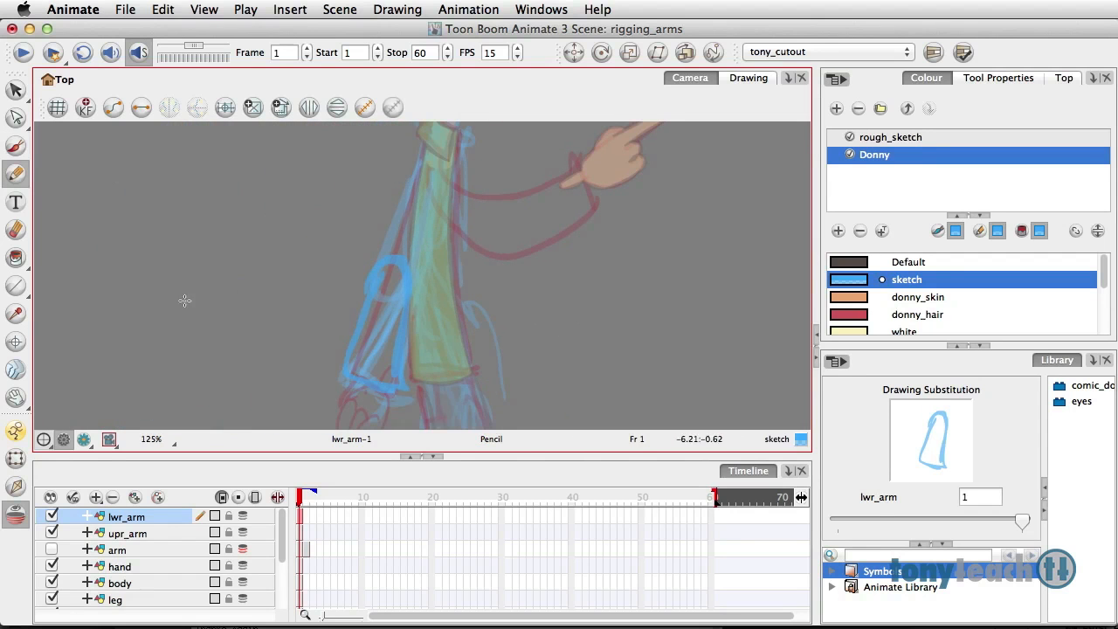
click(855, 263)
mouse_move(402, 265)
mouse_down()
mouse_move(376, 274)
mouse_move(343, 377)
mouse_move(400, 393)
mouse_move(400, 263)
mouse_up()
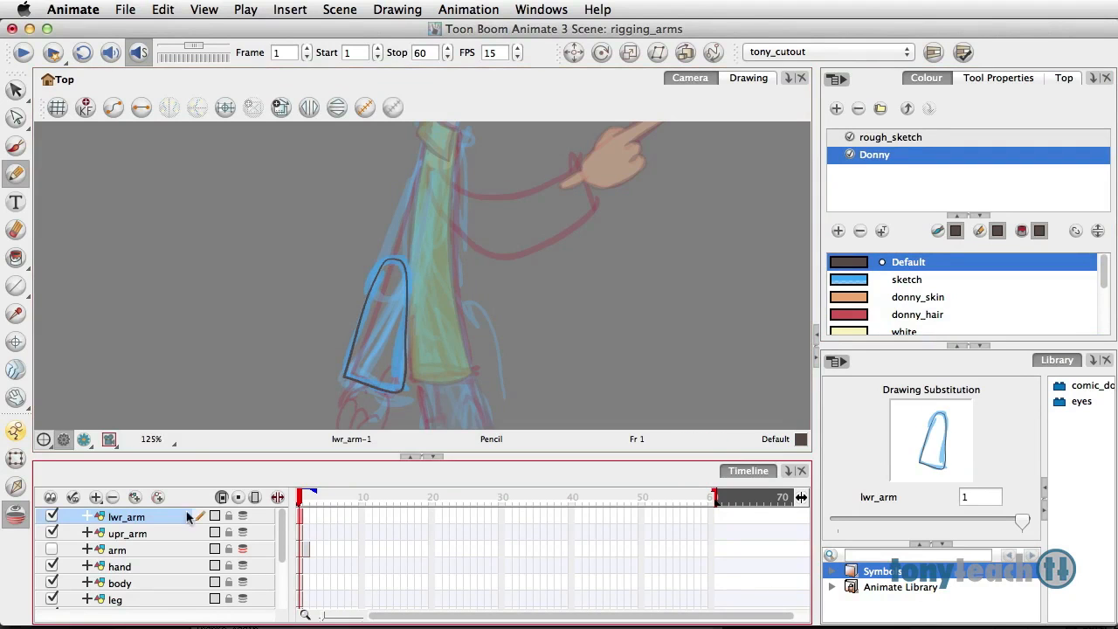
Trace the upper-arm sketch on the upr_arm layer with the Pencil tool, leaving the shoulder end open
click(174, 537)
mouse_move(415, 167)
mouse_down()
mouse_move(379, 266)
mouse_move(384, 301)
mouse_move(418, 248)
mouse_move(428, 154)
mouse_up()
key(alt+s)
key(alt+/)
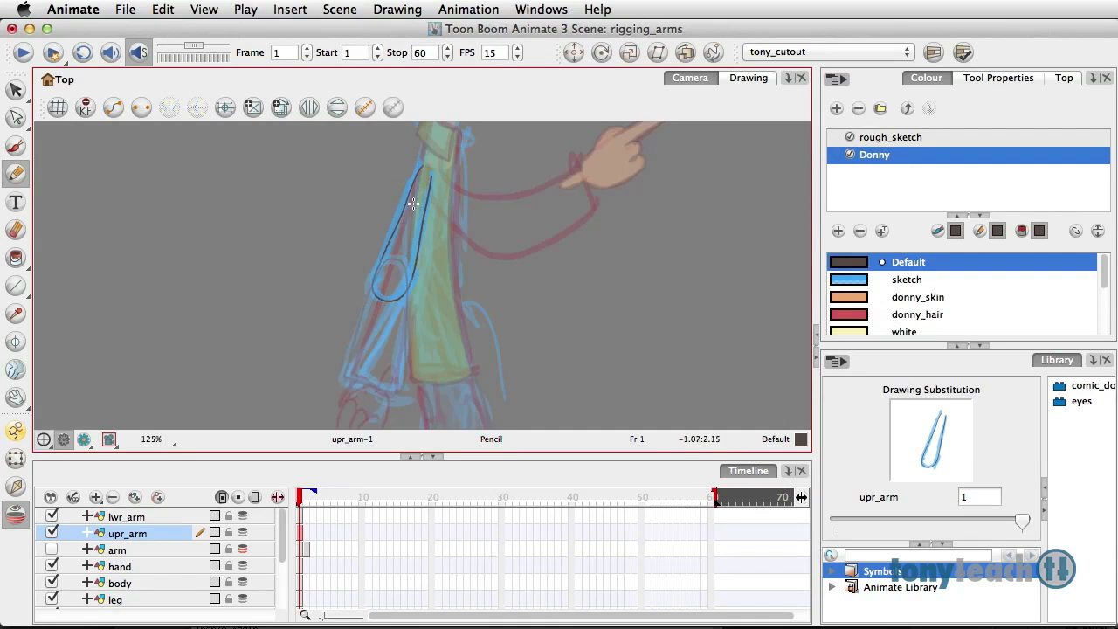
Select the upper-arm and lower-arm pencil outlines together and move them clear of the character, beside the sketch
key(Escape)
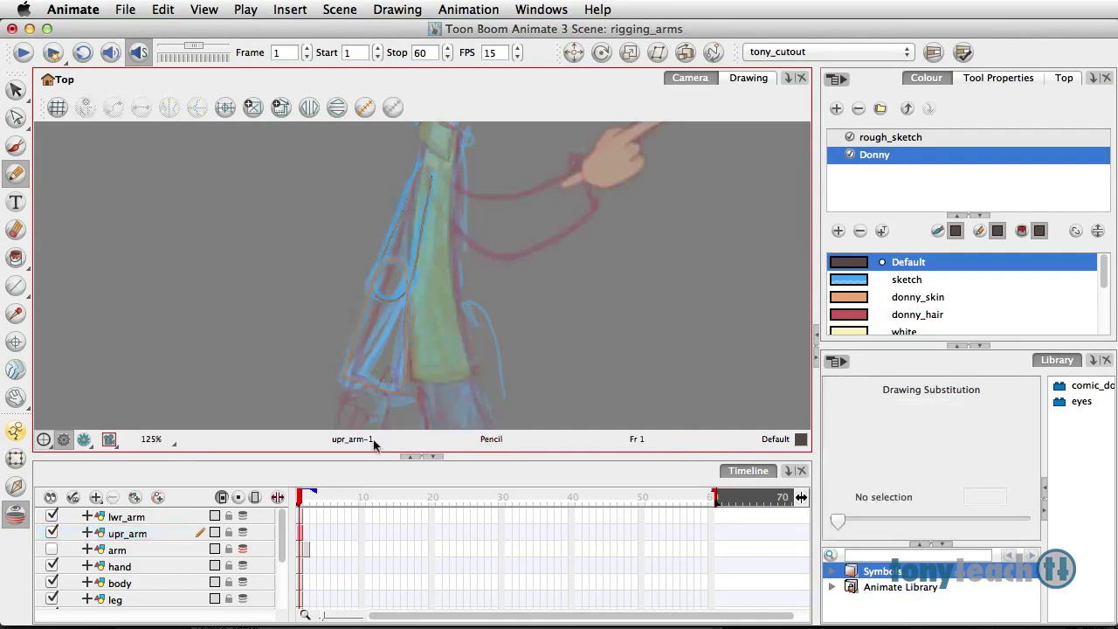
key(alt+s)
click(408, 284)
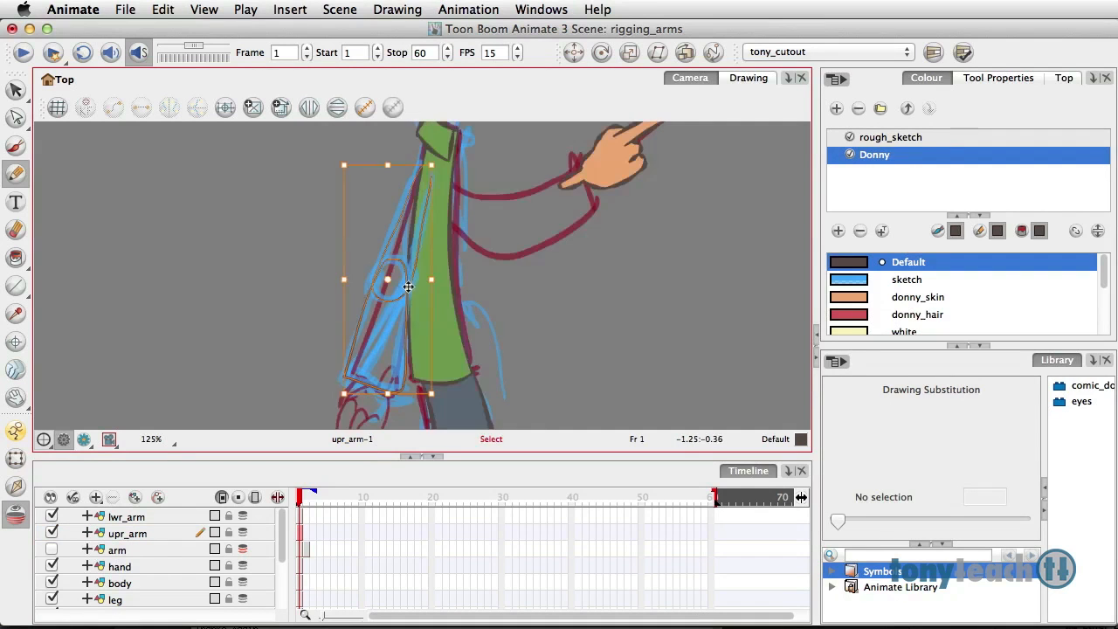
drag(408, 284, 245, 278)
key(alt+/)
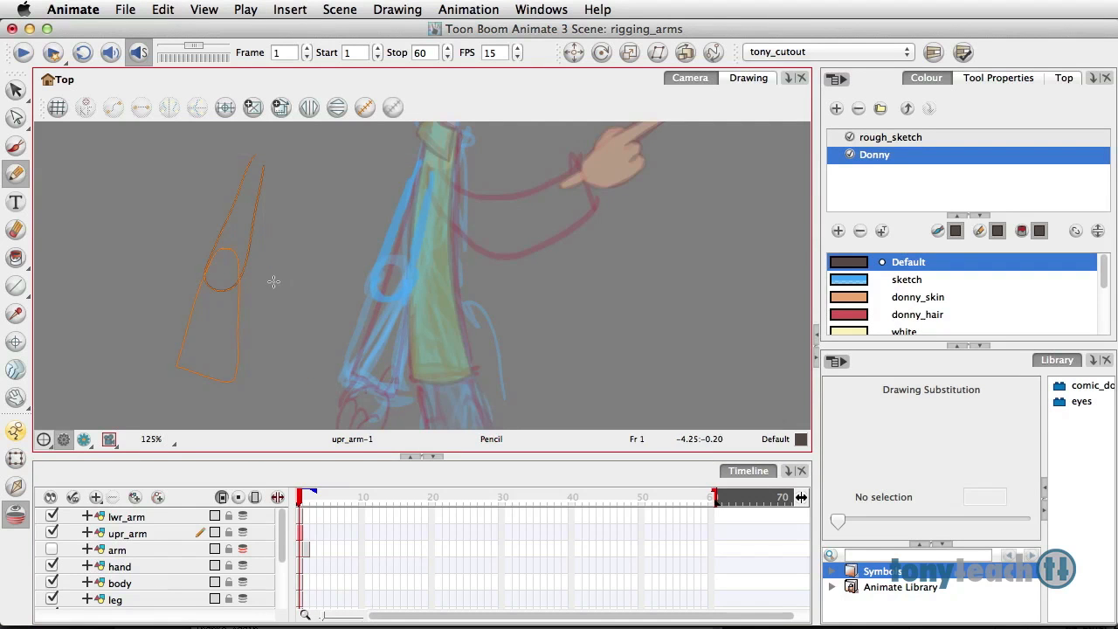
Select both arm outlines with the Pencil Editor and apply the Medium Tapered preset, giving 4.8 maximum size and 100% minimum size
mouse_move(15, 118)
mouse_down()
mouse_move(83, 116)
mouse_move(88, 133)
mouse_up()
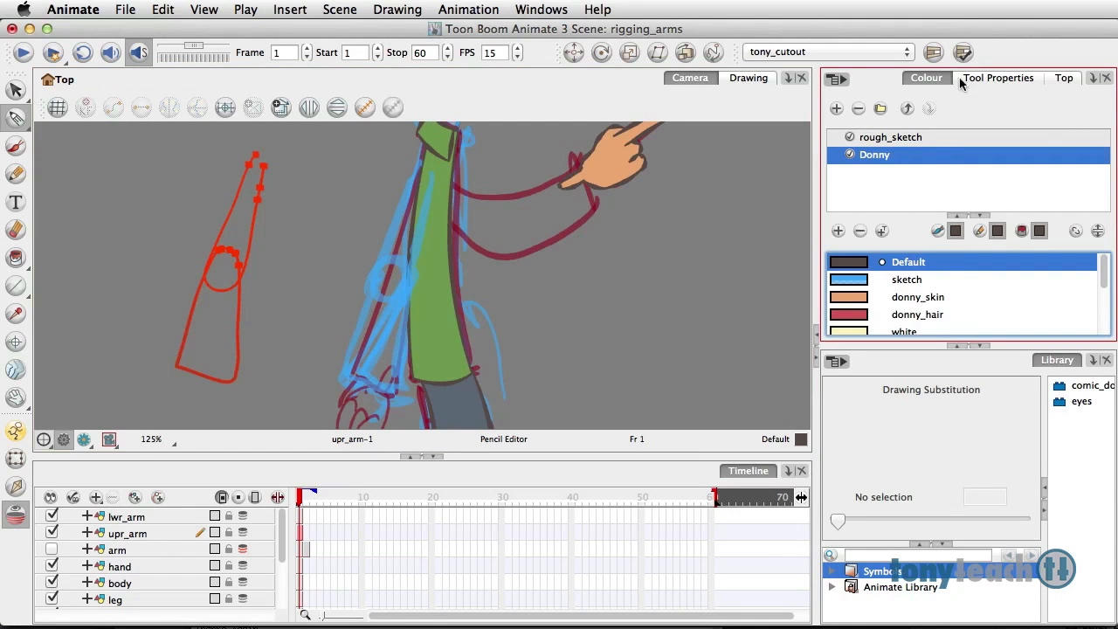
click(991, 78)
scroll(951, 176, down, 3)
drag(168, 174, 278, 311)
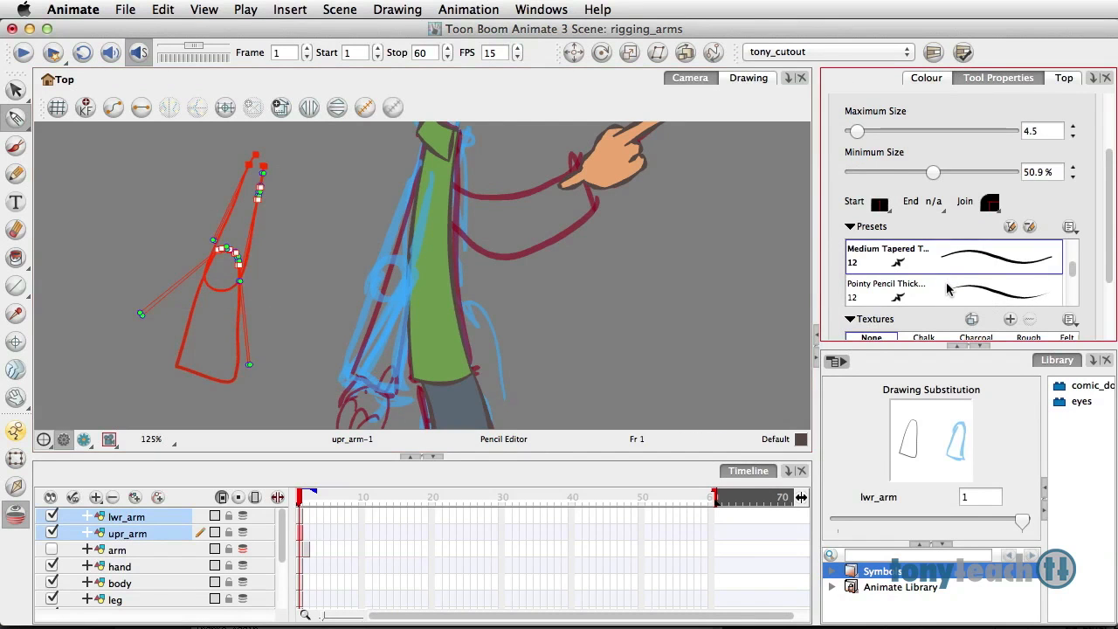
click(957, 260)
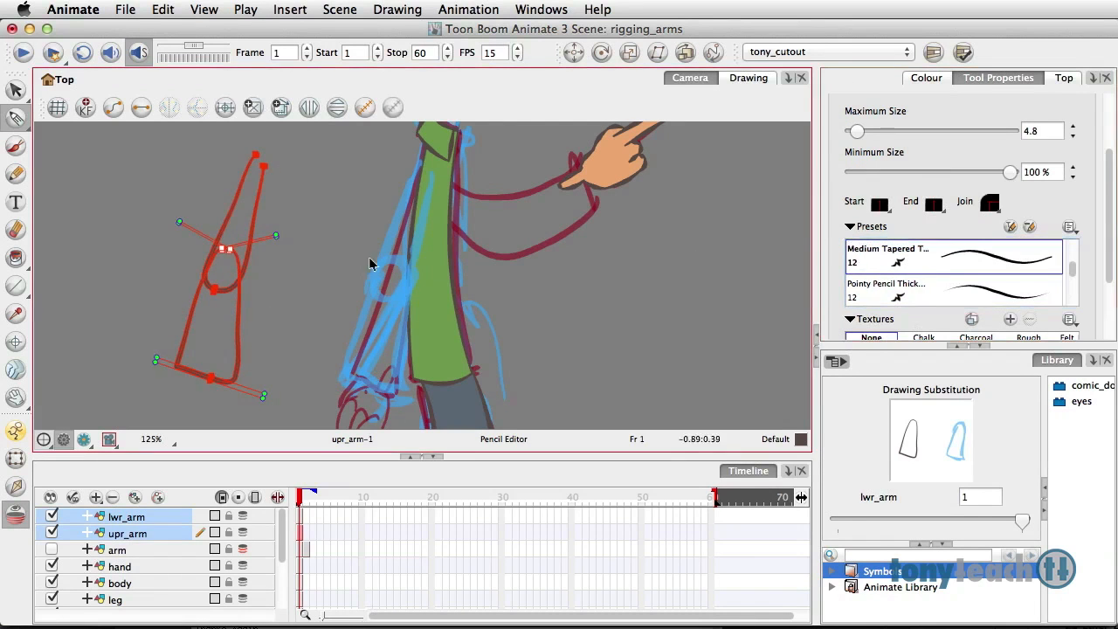
click(321, 250)
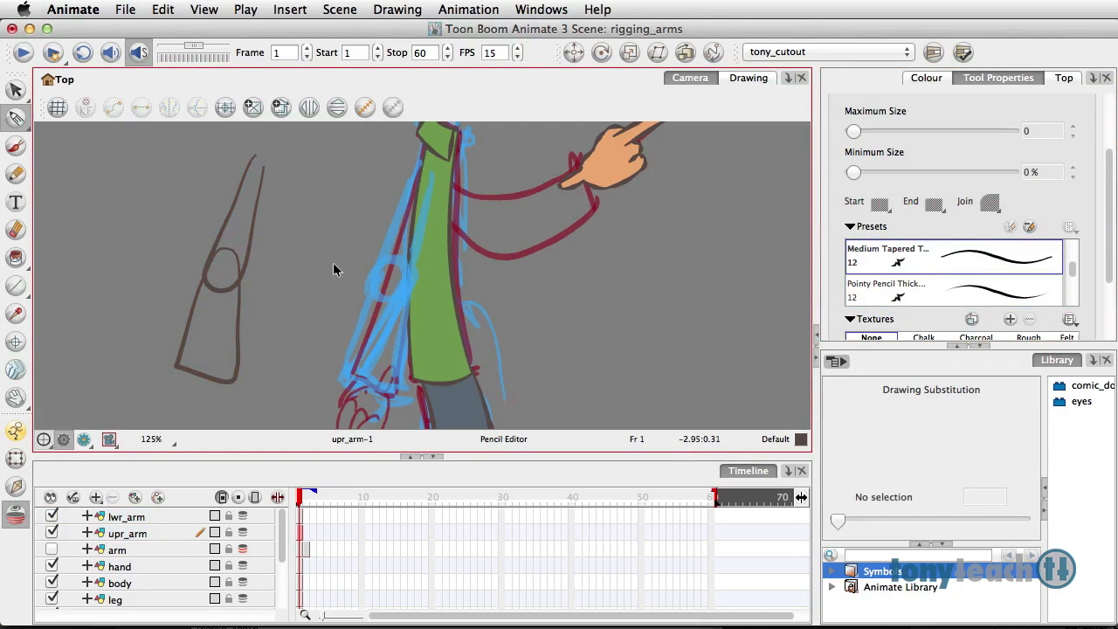
Select the upper-arm outline beside the character and convert its pencil lines to brush strokes
click(16, 89)
drag(242, 180, 299, 216)
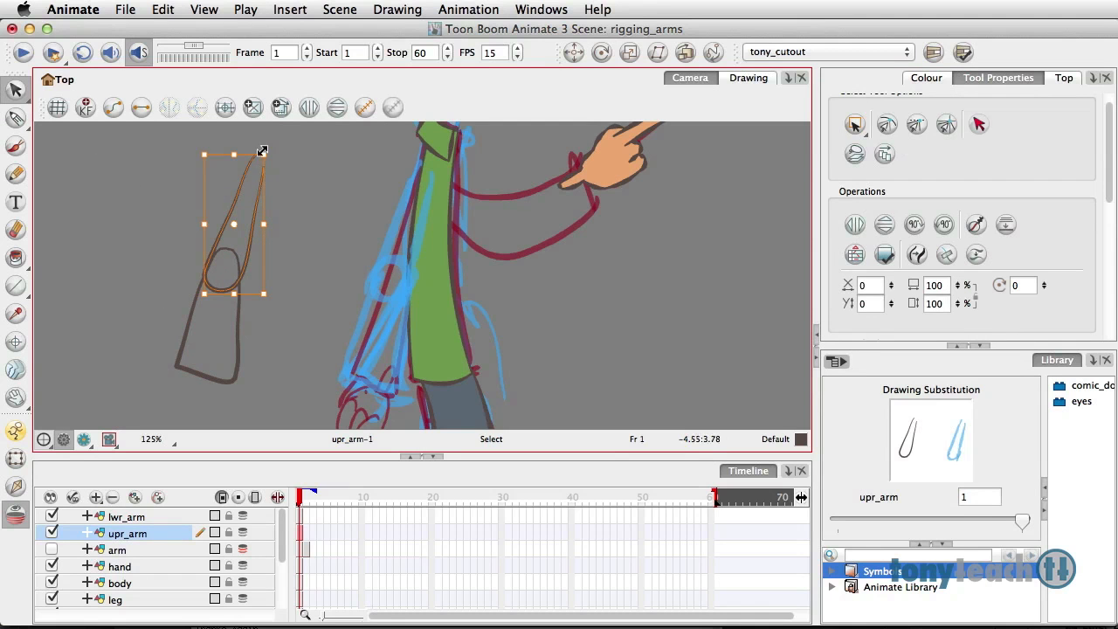
click(400, 9)
mouse_move(410, 59)
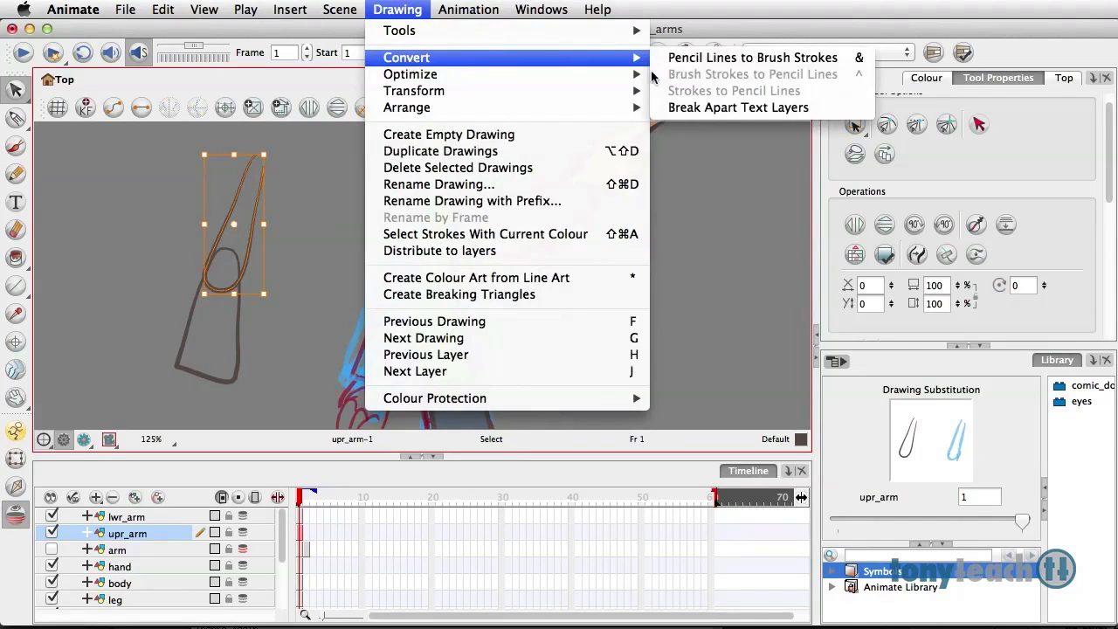
click(715, 65)
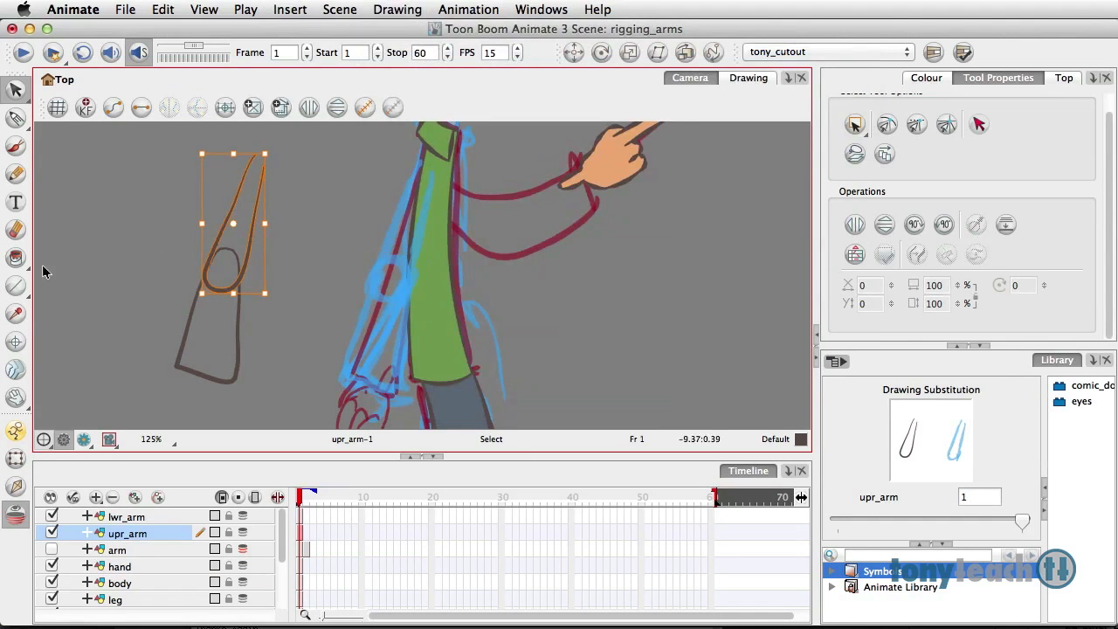
Close the open shoulder end of the upper-arm outline with a line drawn with the Stroke tool
click(19, 267)
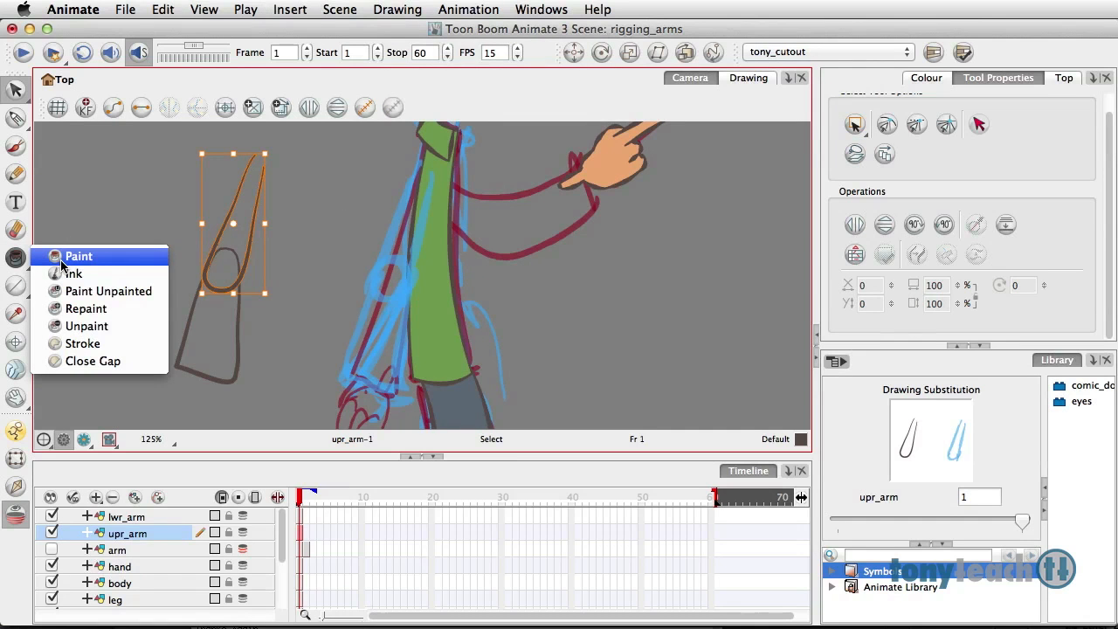
click(87, 344)
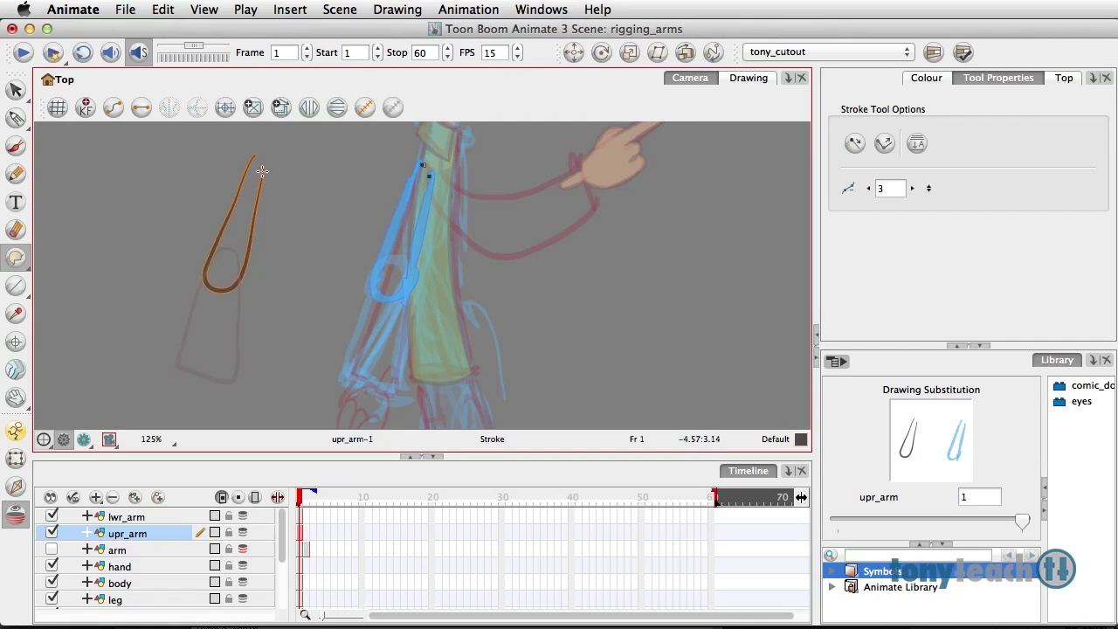
drag(263, 168, 253, 155)
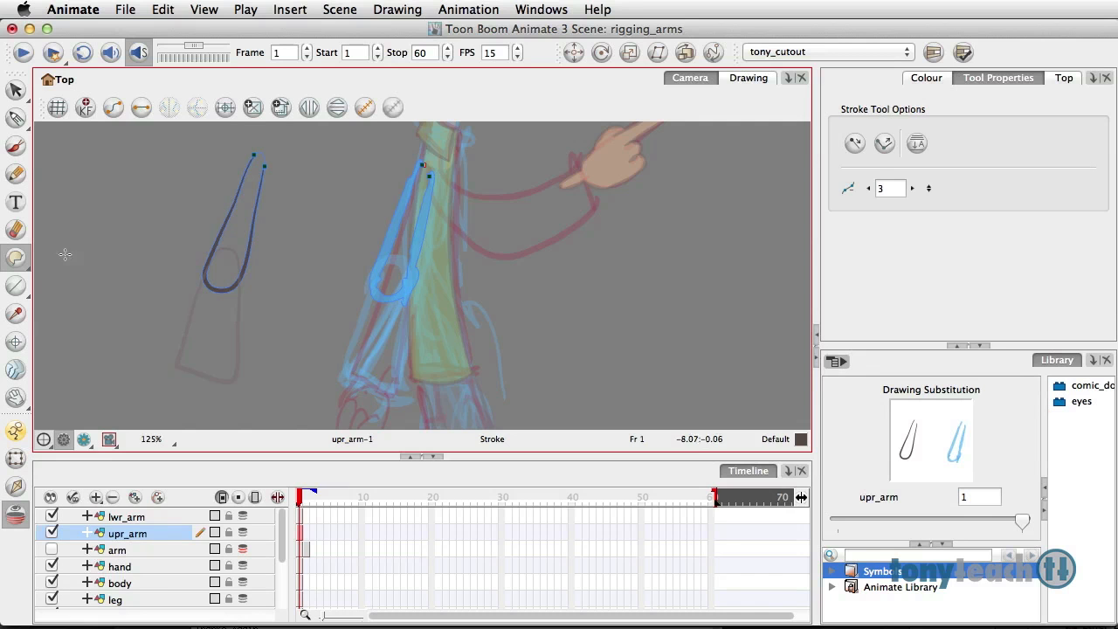
Fill the upper arm with the shirt colour from the Donny palette using the Paint tool
click(16, 257)
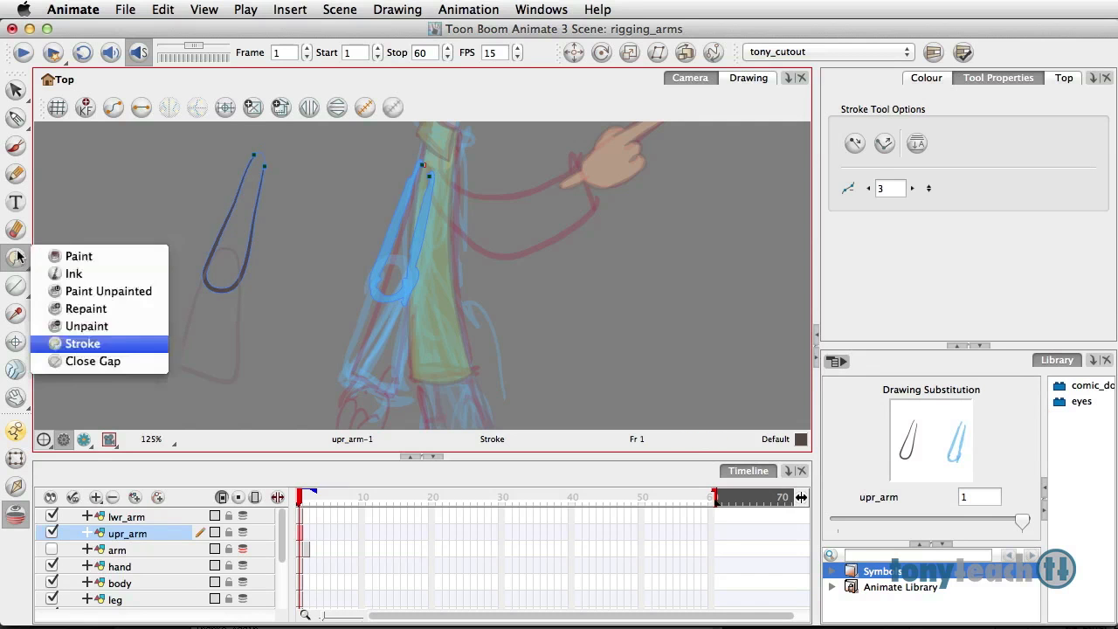
click(103, 256)
click(926, 79)
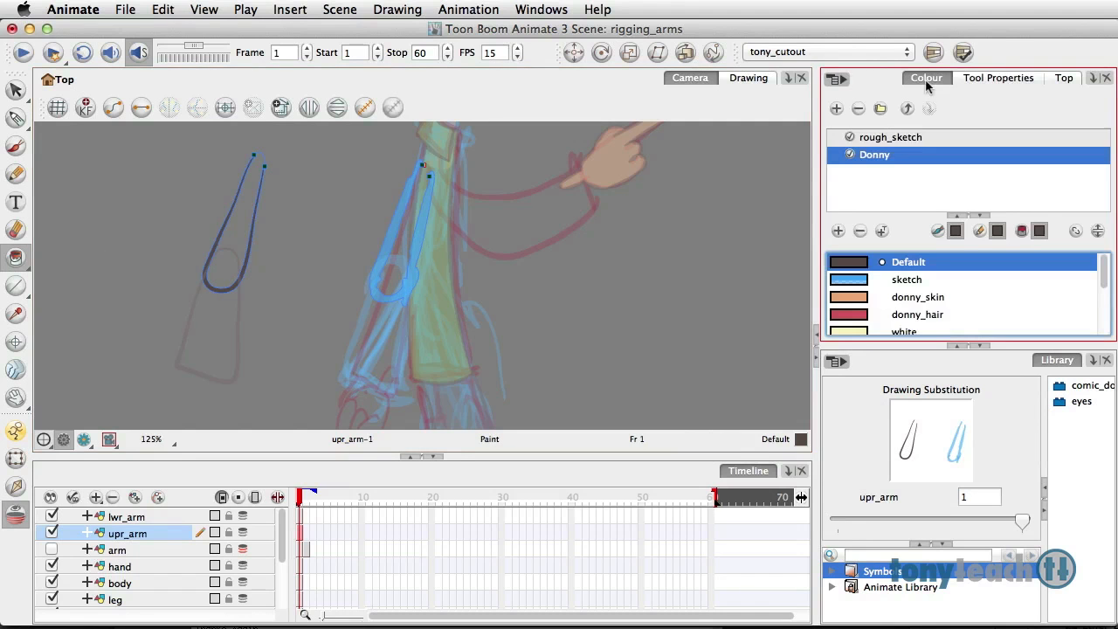
scroll(930, 296, down, 5)
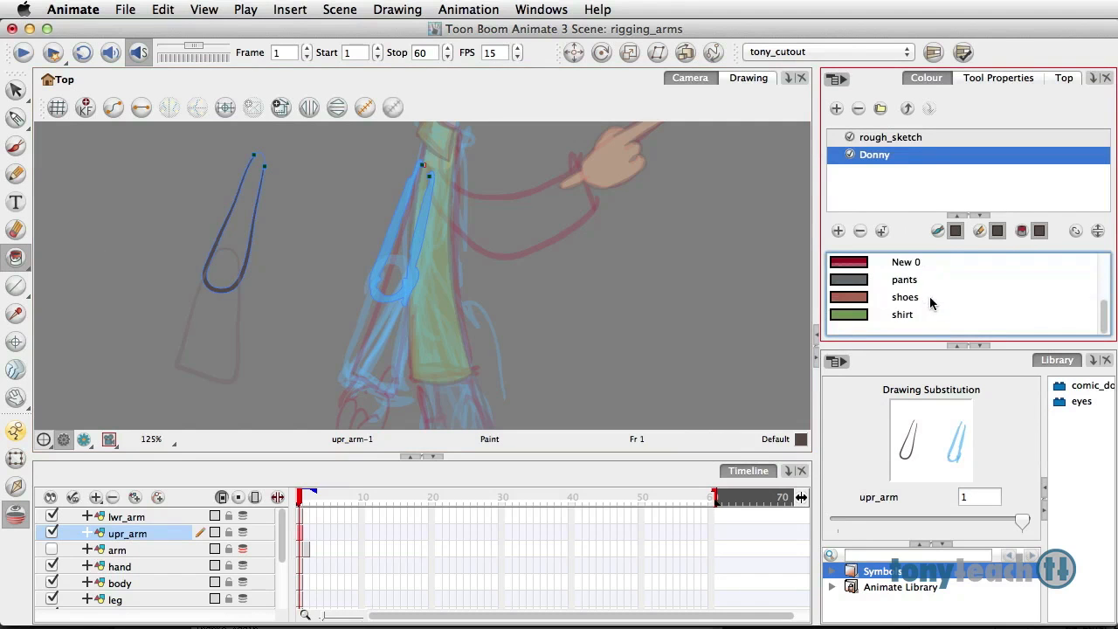
click(865, 320)
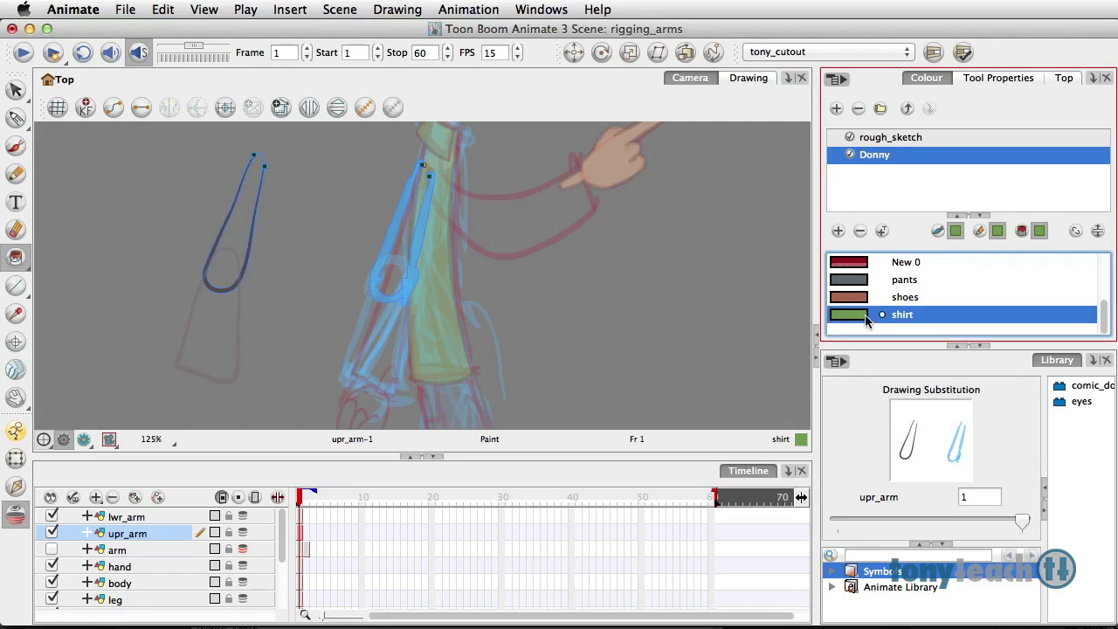
click(234, 232)
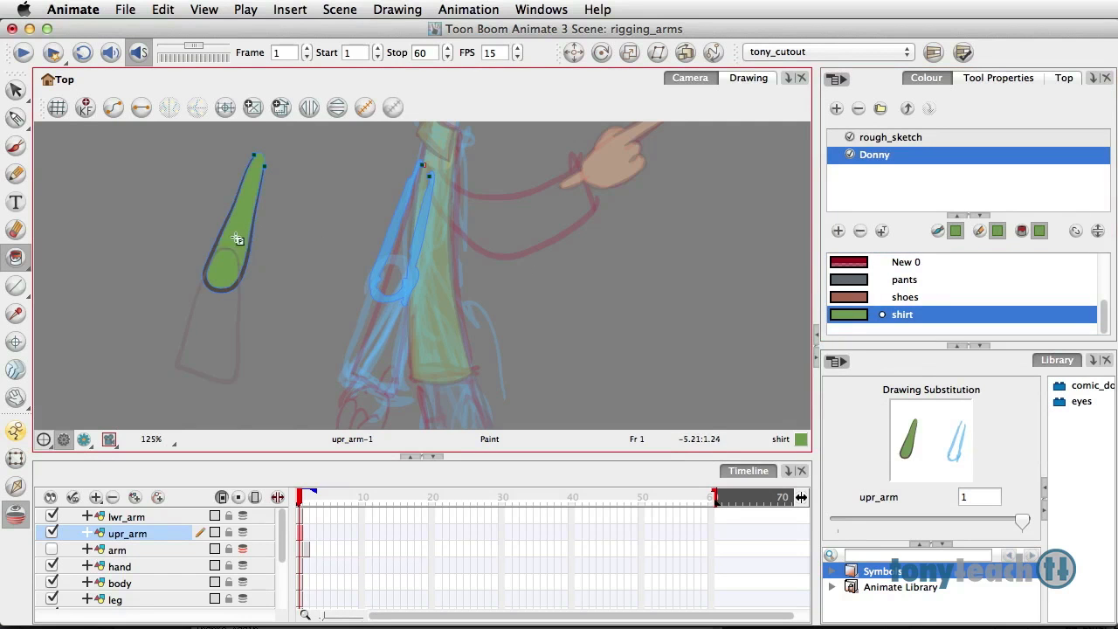
Fill the lower arm on the lwr_arm layer with the shirt colour and clear the selection
click(142, 518)
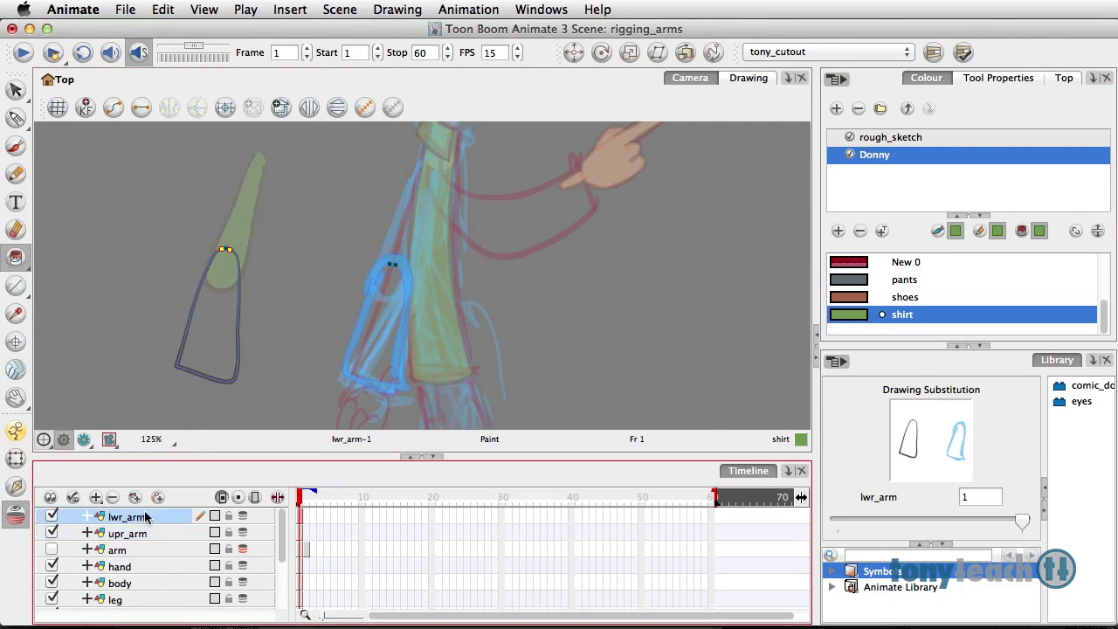
click(218, 309)
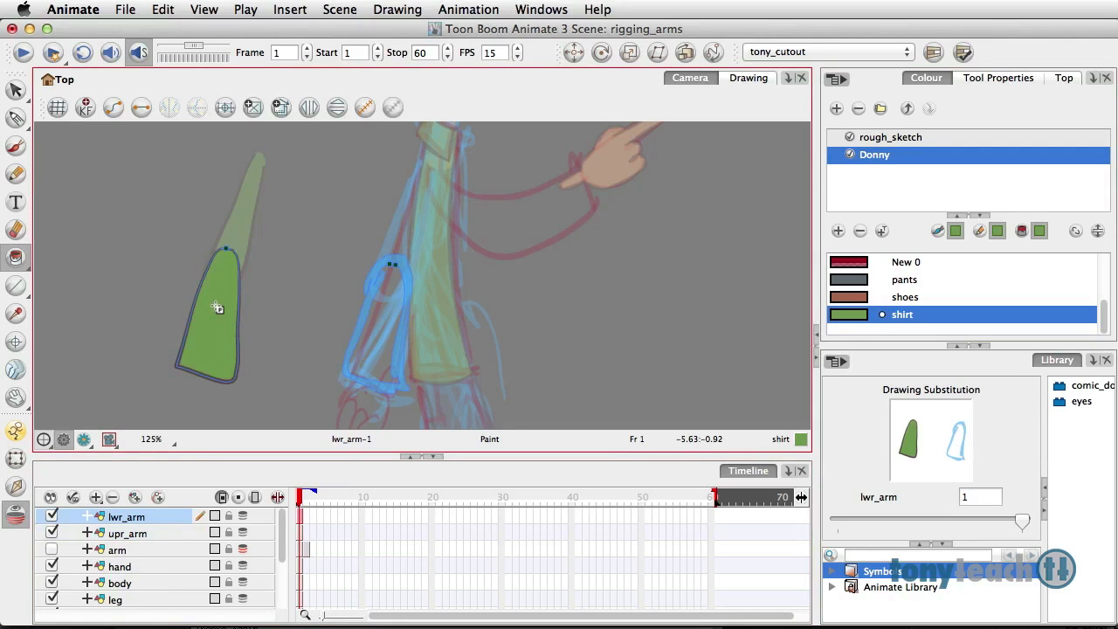
click(15, 89)
click(130, 230)
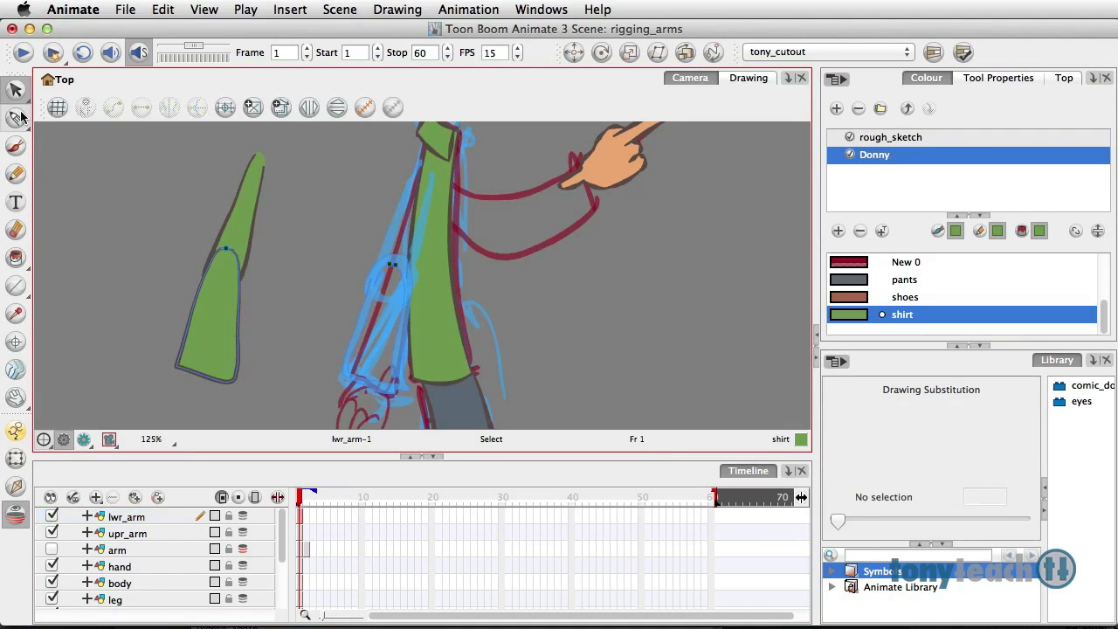
click(164, 206)
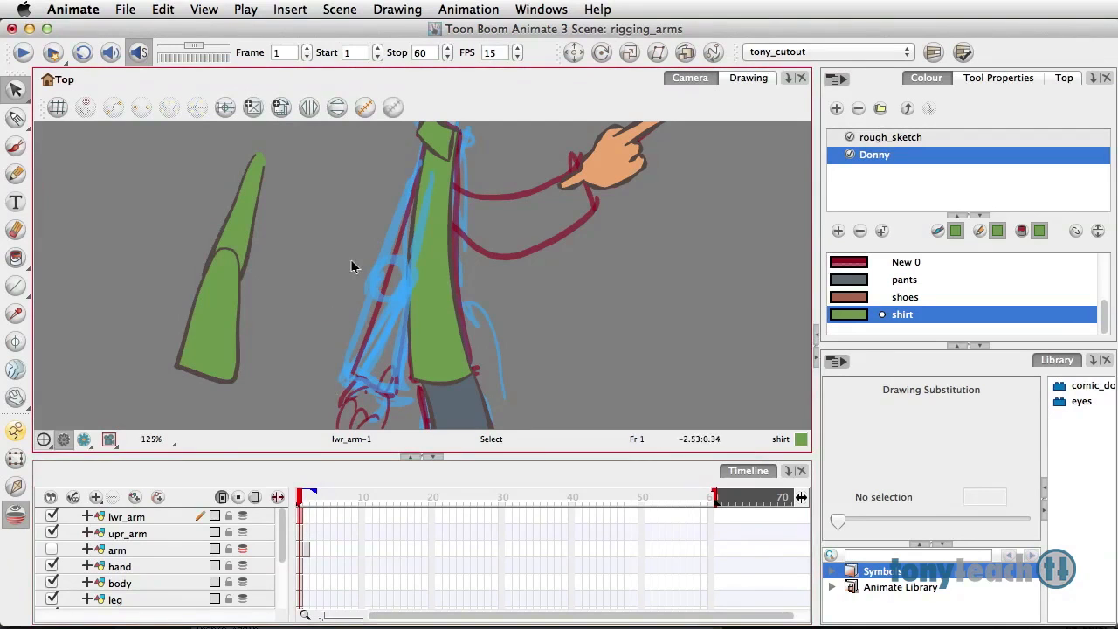
Lock all layers other than lwr_arm and upr_arm, including hand, body, leg, foot, body_sketch and comic
click(244, 567)
click(238, 583)
click(234, 599)
scroll(234, 599, down, 4)
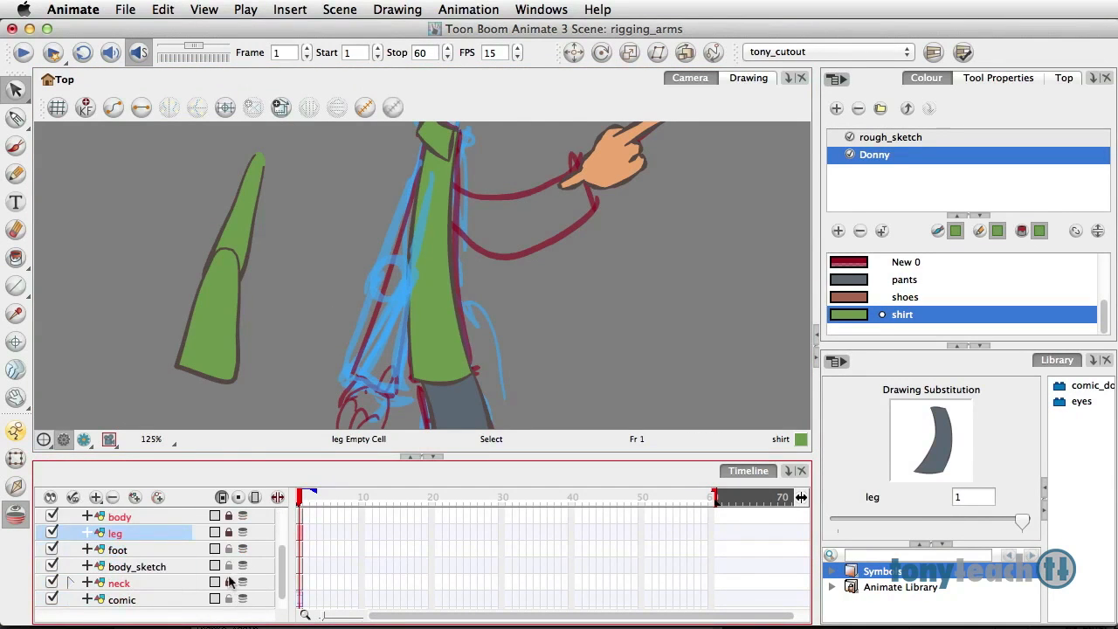
click(232, 568)
click(231, 550)
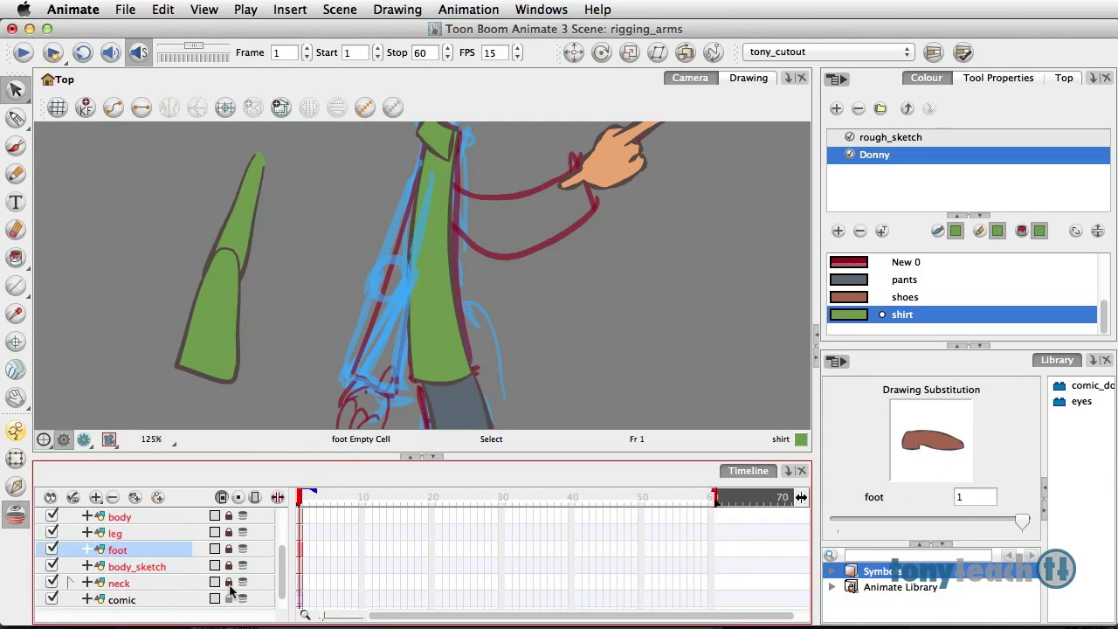
click(231, 600)
scroll(258, 591, up, 4)
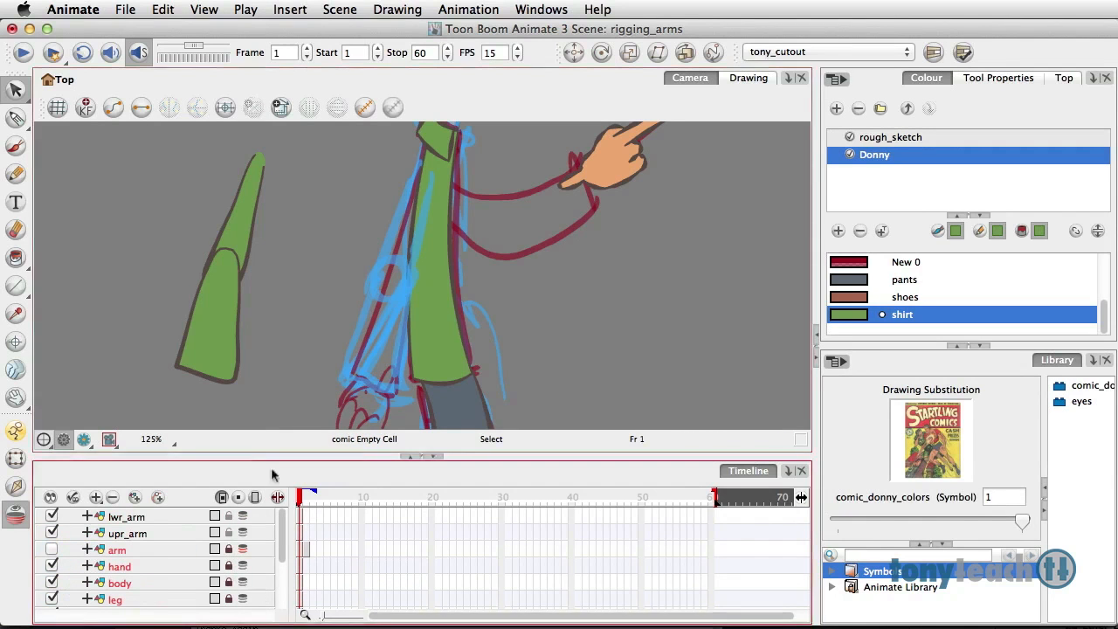
Delete the blue arm sketch strokes over the character from the lwr_arm and upr_arm layers
click(301, 517)
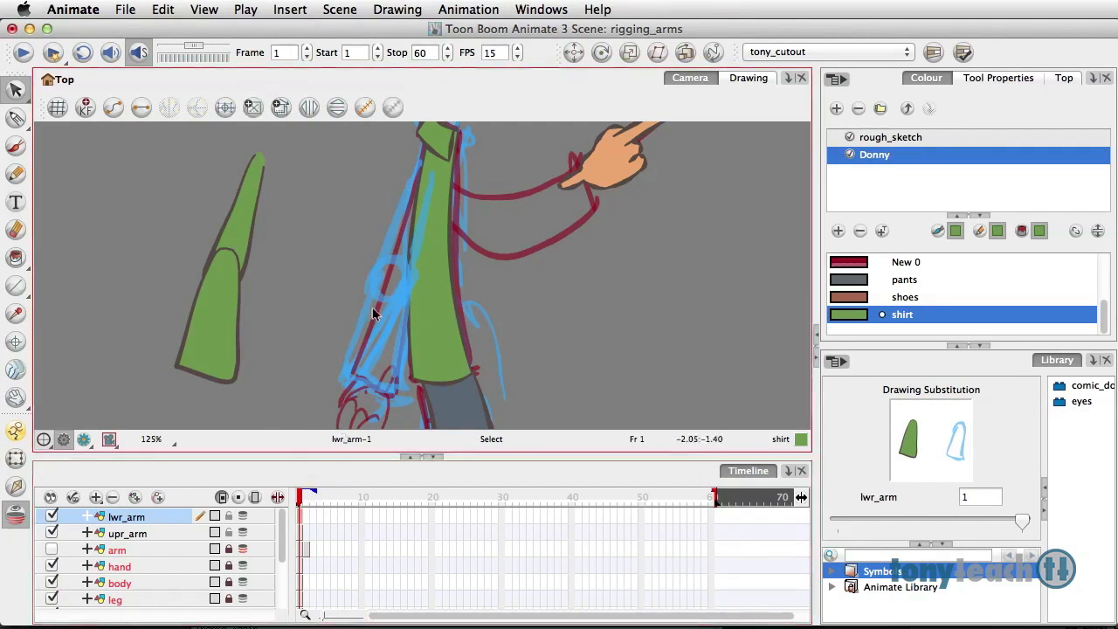
mouse_move(328, 238)
mouse_down()
mouse_move(339, 277)
mouse_move(476, 422)
mouse_up()
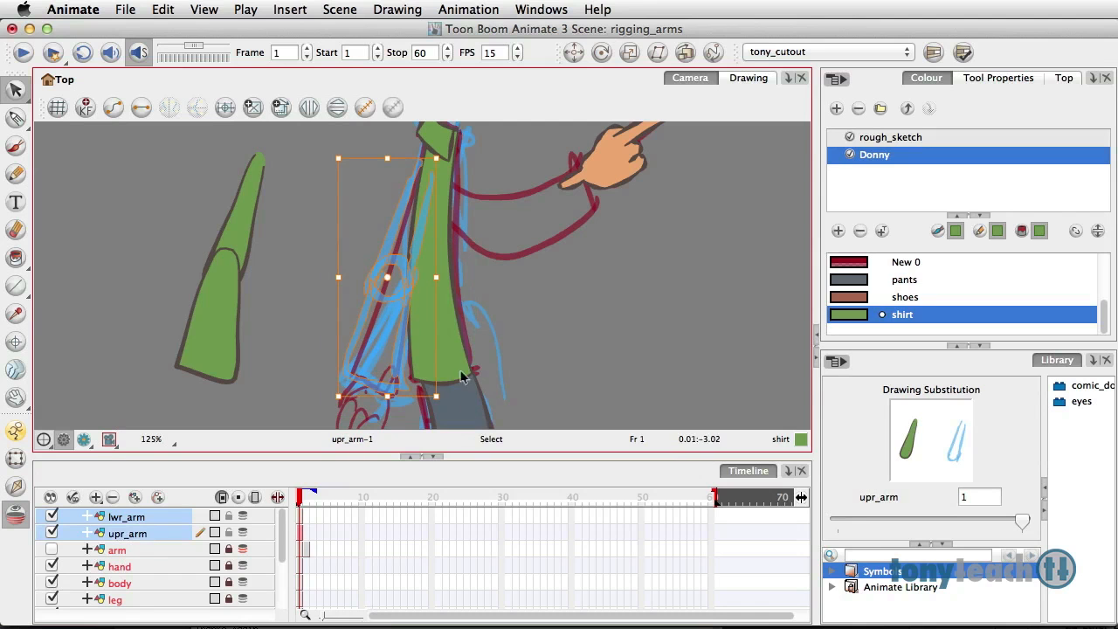
key(Delete)
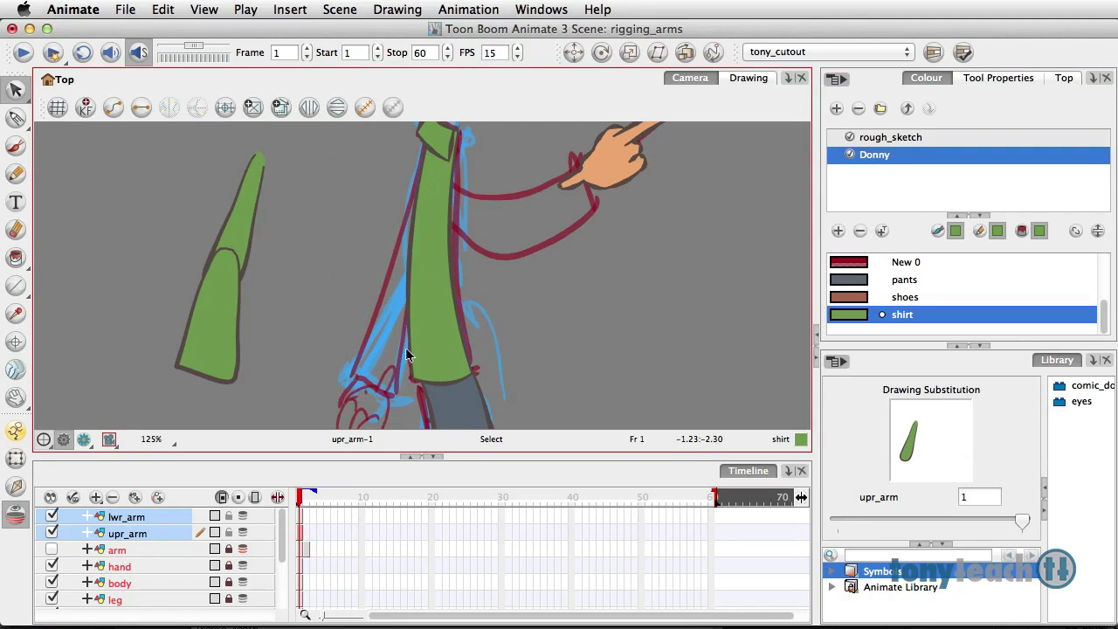
click(262, 339)
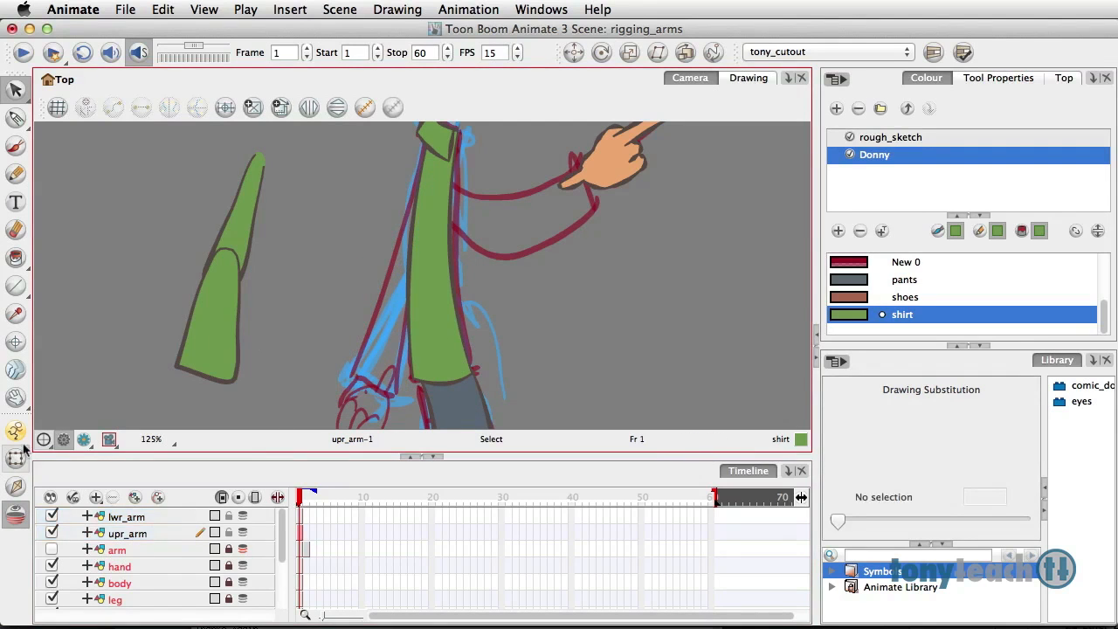
Move the green upper arm onto the body with the Transform tool and place its rotation pivot at the shoulder
click(238, 182)
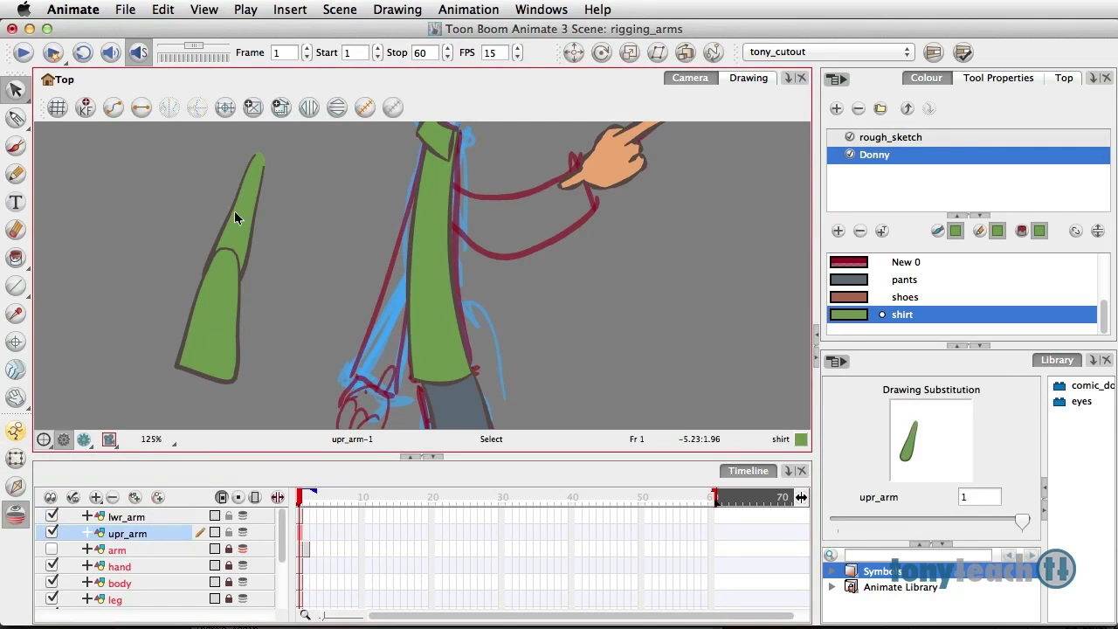
click(17, 455)
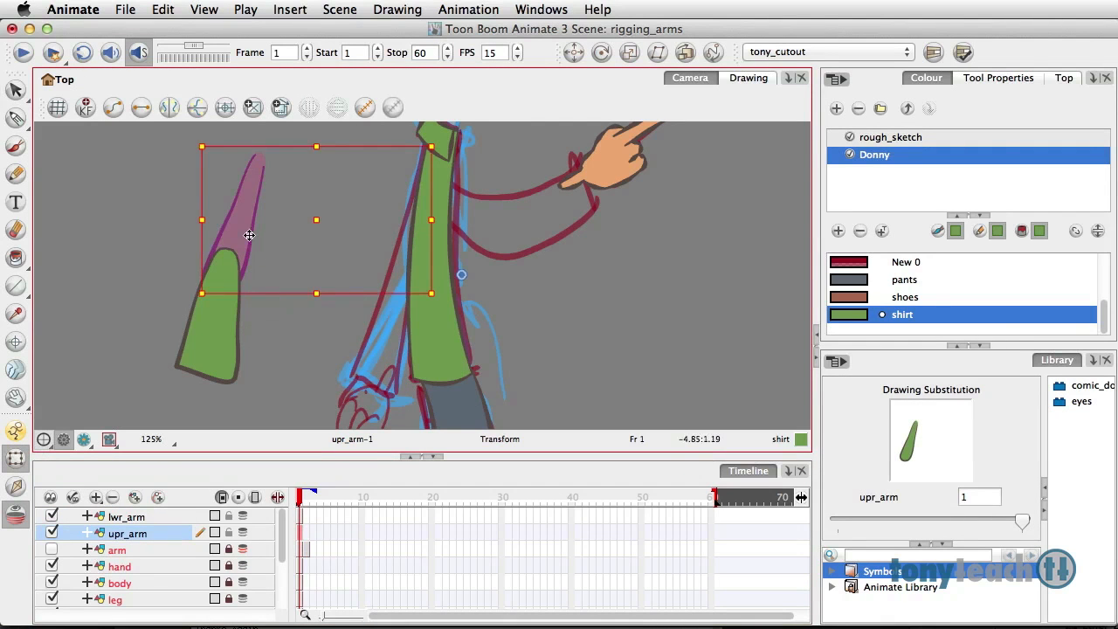
drag(248, 229, 413, 224)
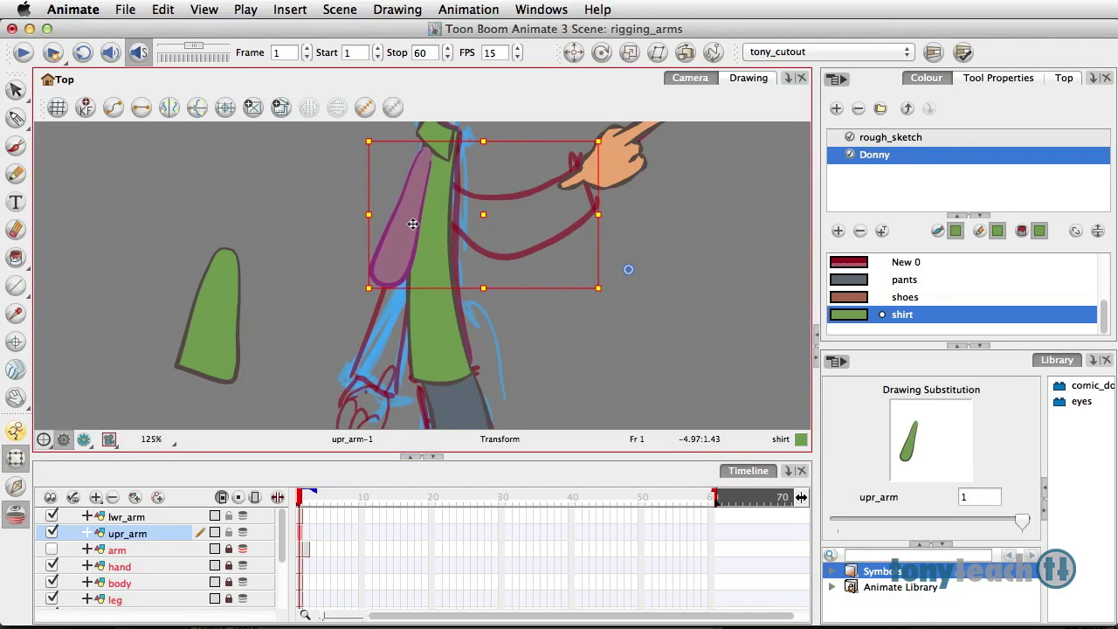
click(602, 57)
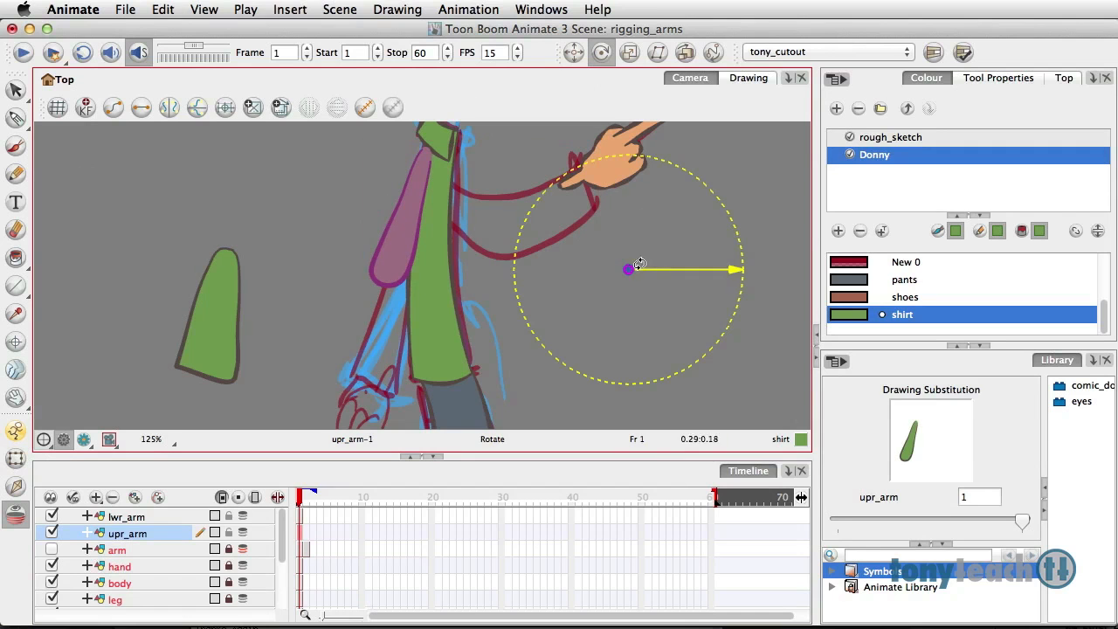
drag(631, 271, 425, 154)
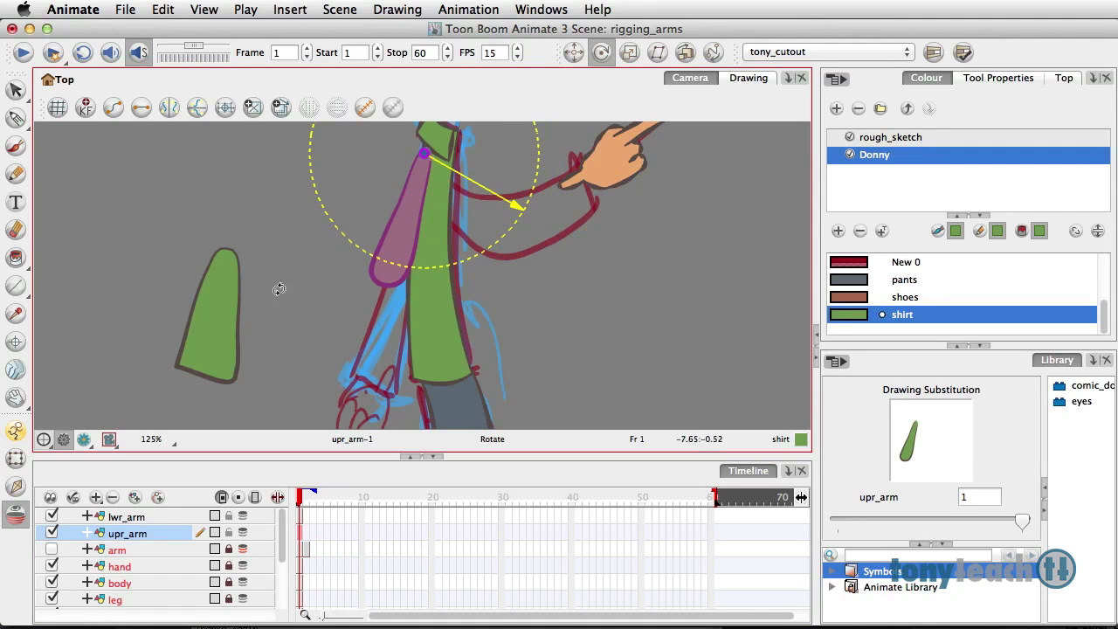
Move the lower arm below the upper arm, overlapping at the elbow, and place its rotation pivot at the elbow
click(165, 519)
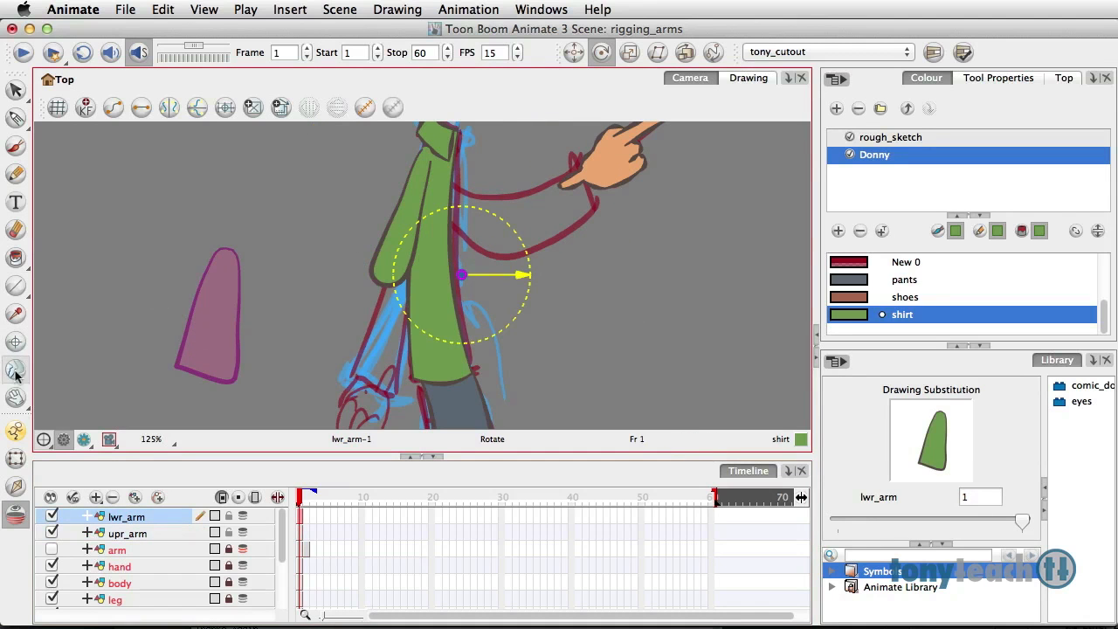
click(16, 457)
drag(229, 290, 391, 297)
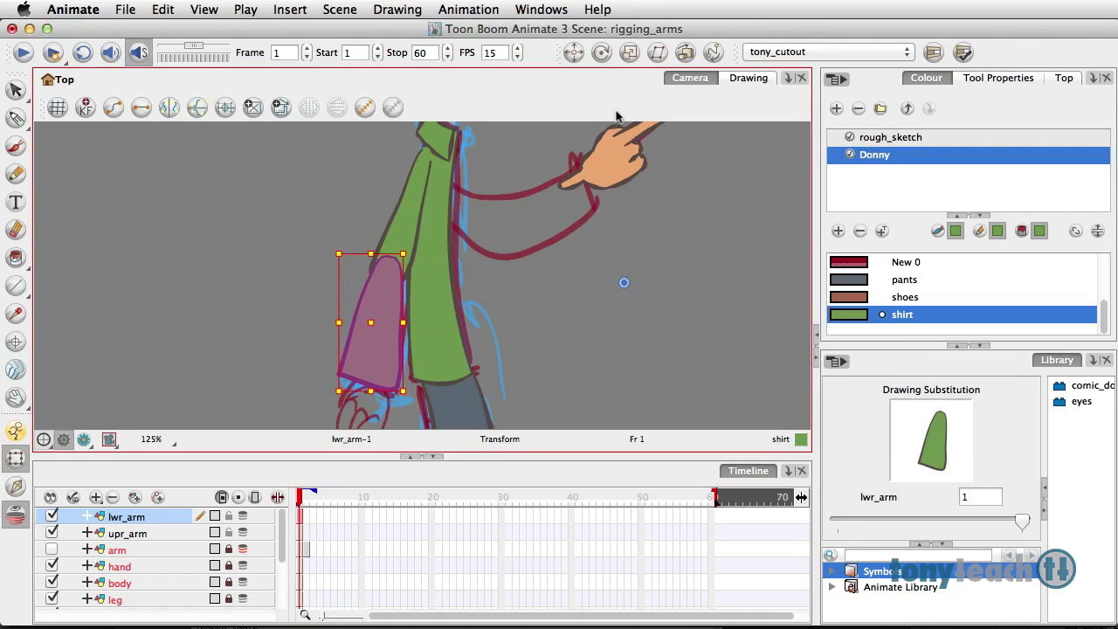
click(601, 52)
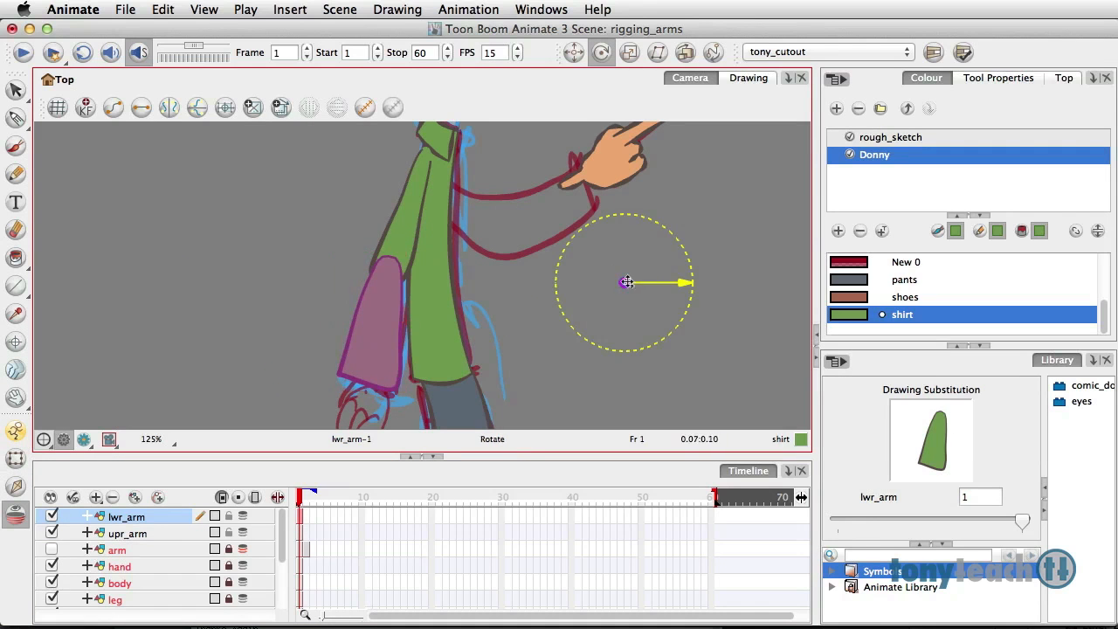
drag(624, 282, 388, 269)
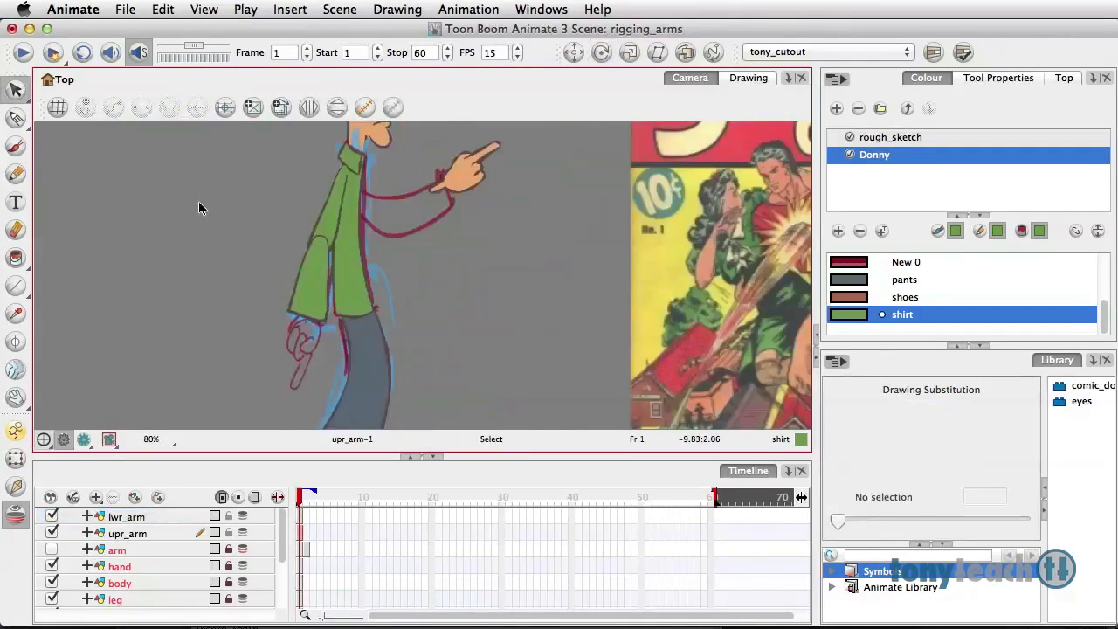
Place the upr_arm layer above lwr_arm in the timeline and parent lwr_arm to upr_arm
scroll(198, 208, down, 1)
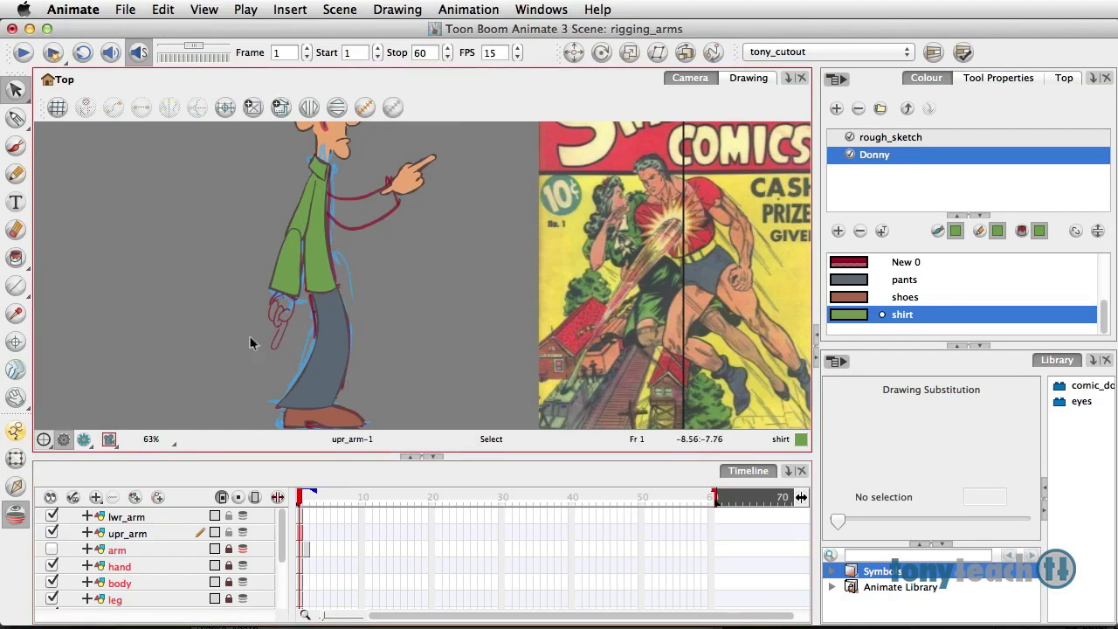
click(142, 532)
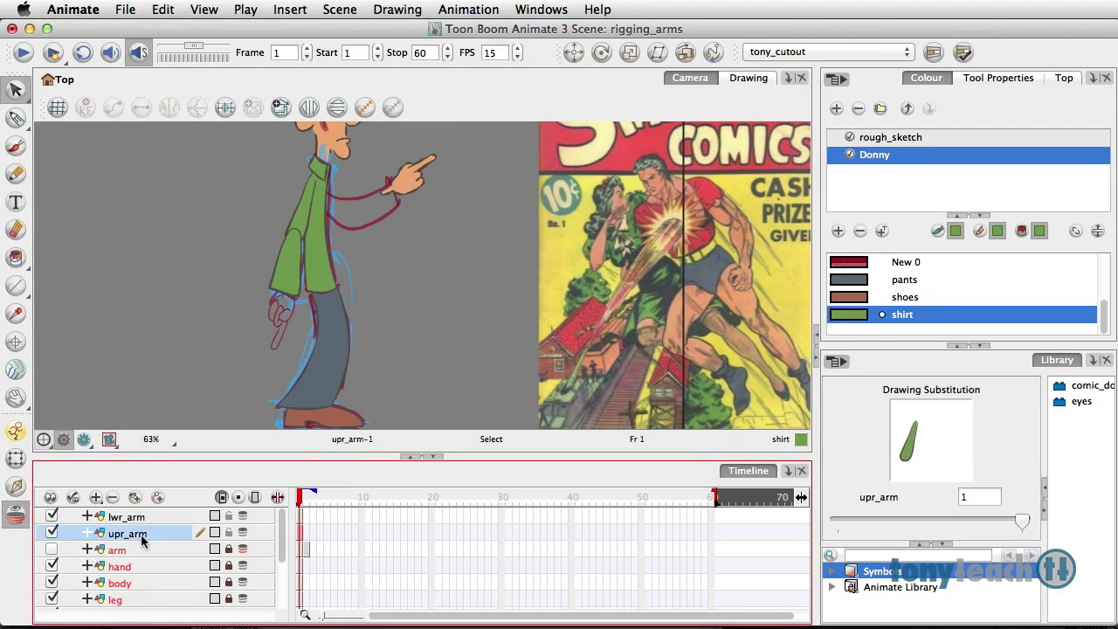
drag(142, 523, 141, 518)
click(125, 533)
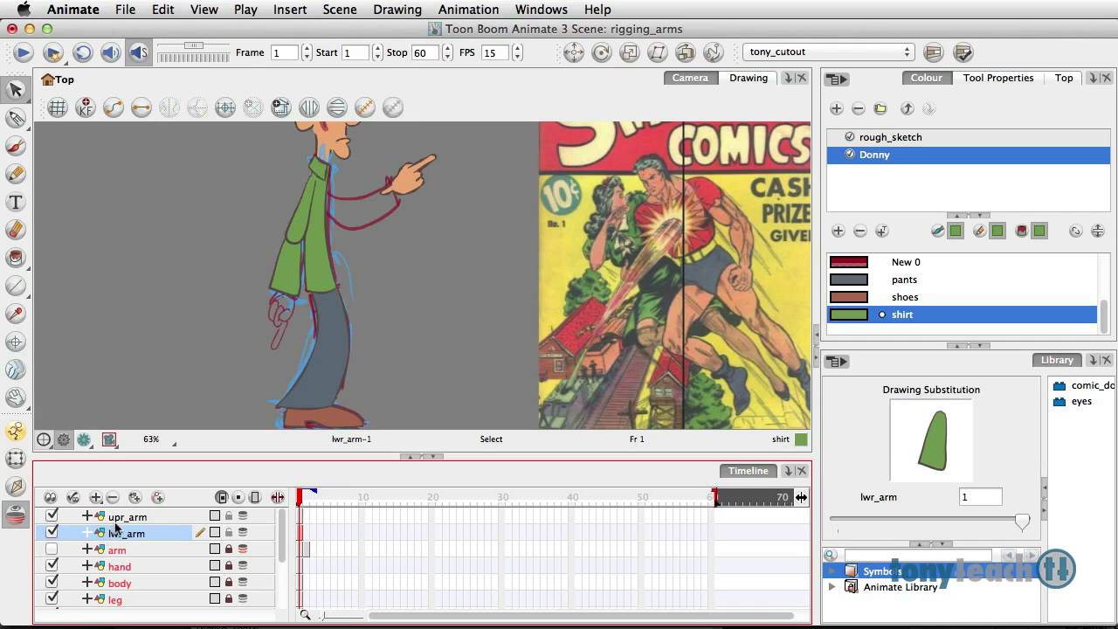
drag(111, 524, 119, 521)
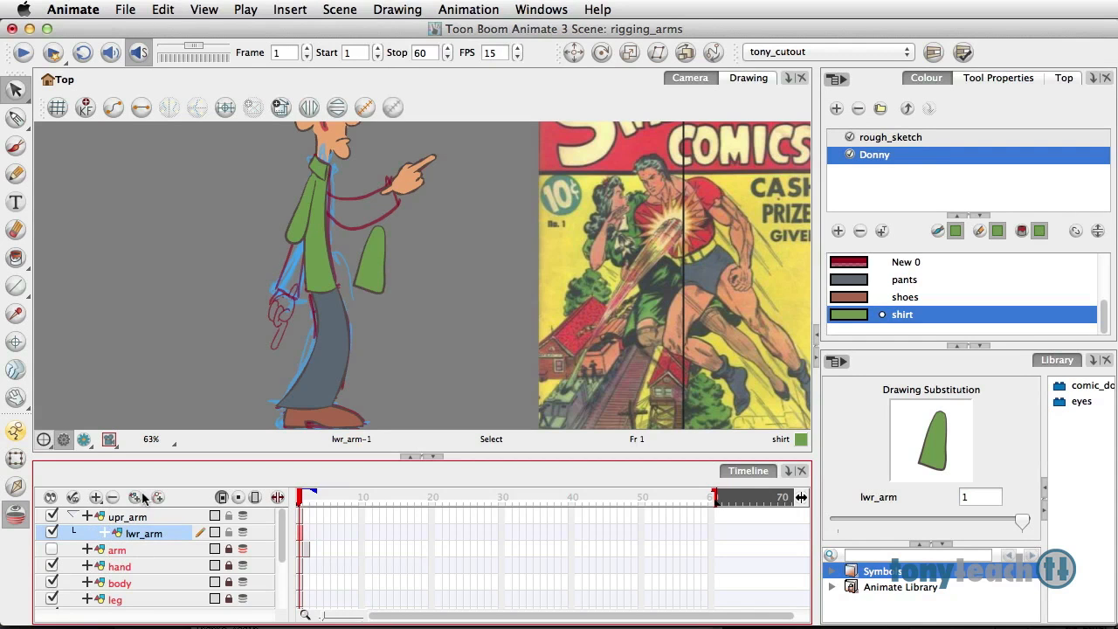
Move the lower arm with the Transform tool back onto the body so that it overlaps the upper arm at the elbow
click(368, 273)
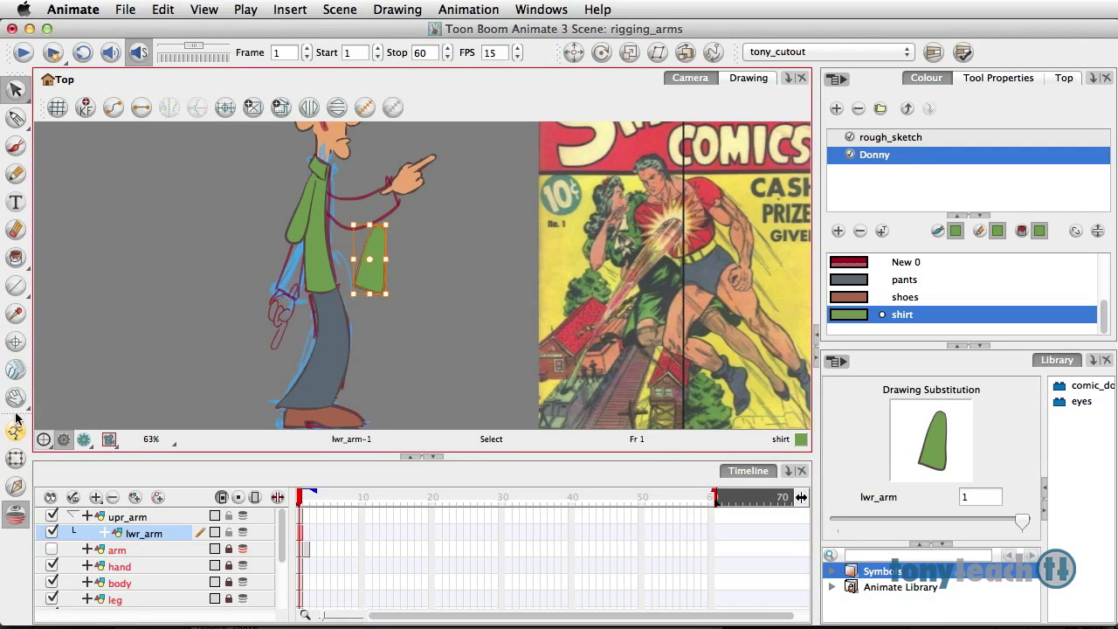
click(15, 457)
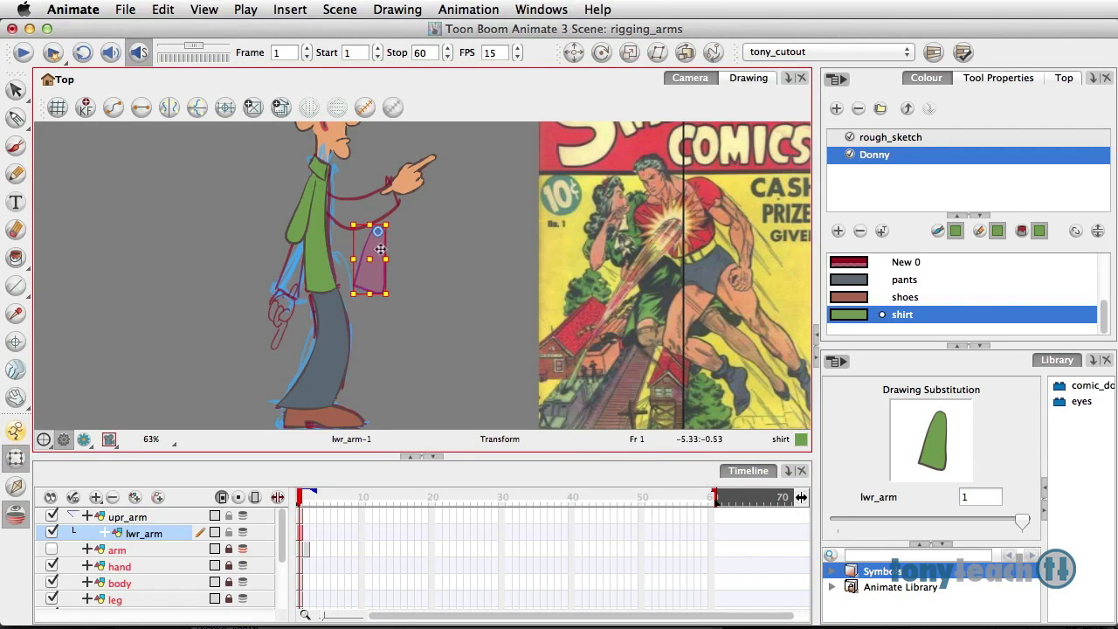
drag(375, 251, 290, 256)
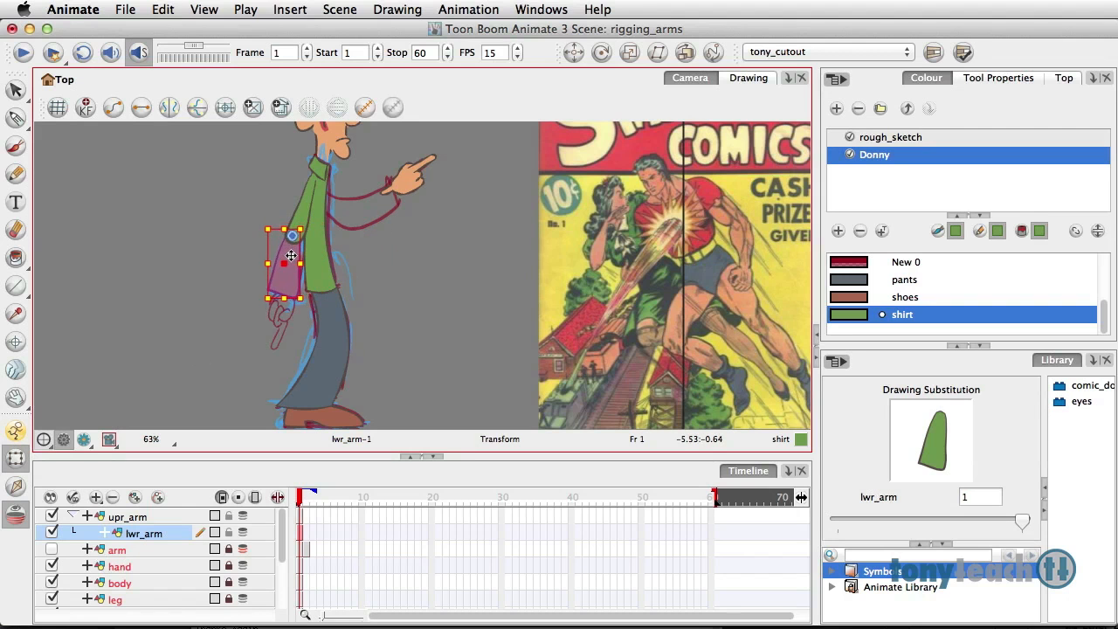
click(151, 531)
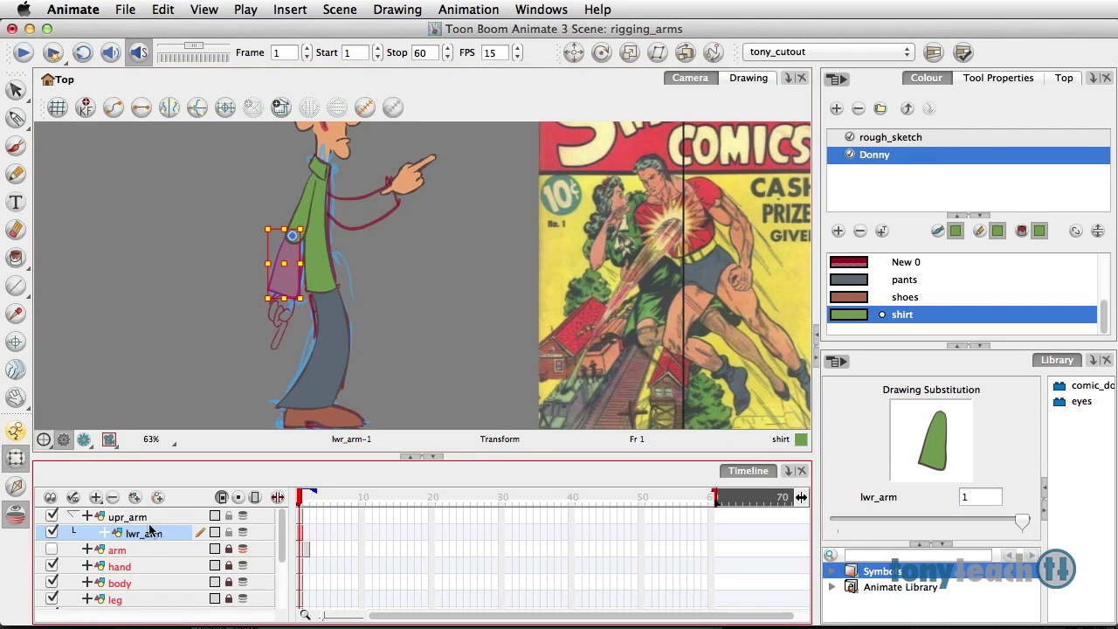
Rotate the upr_arm layer forward about its shoulder pivot, swinging the parented lower arm with it across the torso
click(150, 521)
drag(406, 312, 430, 195)
click(457, 281)
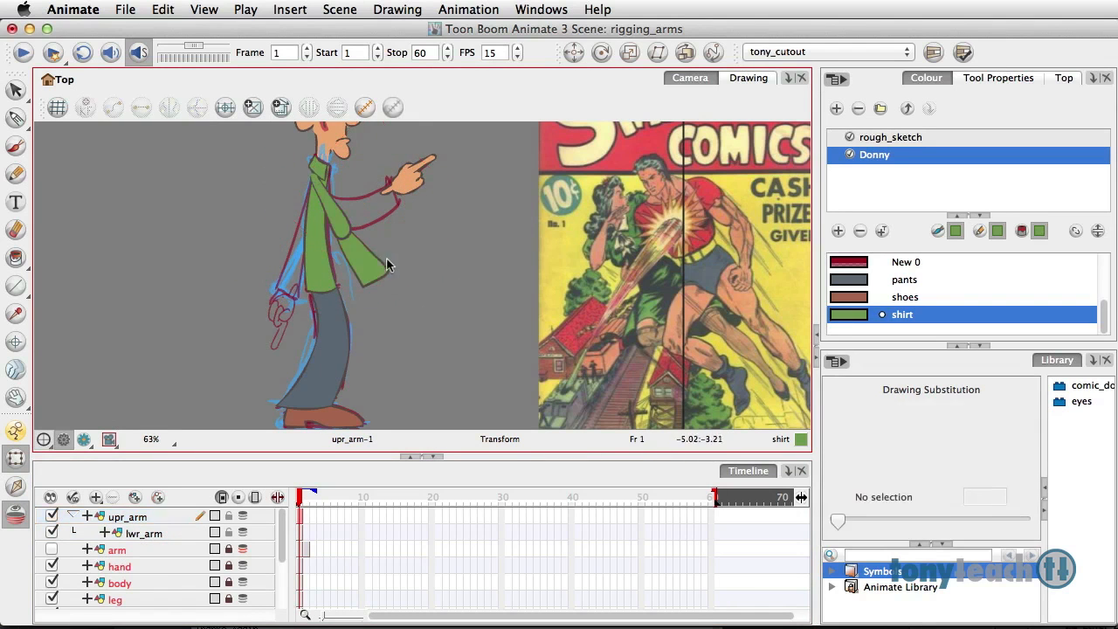
Rotate the lower arm up about its elbow pivot to roughly horizontal, and nudge the whole arm slightly right and down at the shoulder
click(368, 258)
mouse_move(398, 295)
mouse_down()
mouse_move(428, 262)
mouse_move(435, 214)
mouse_move(424, 253)
mouse_move(422, 208)
mouse_up()
click(328, 205)
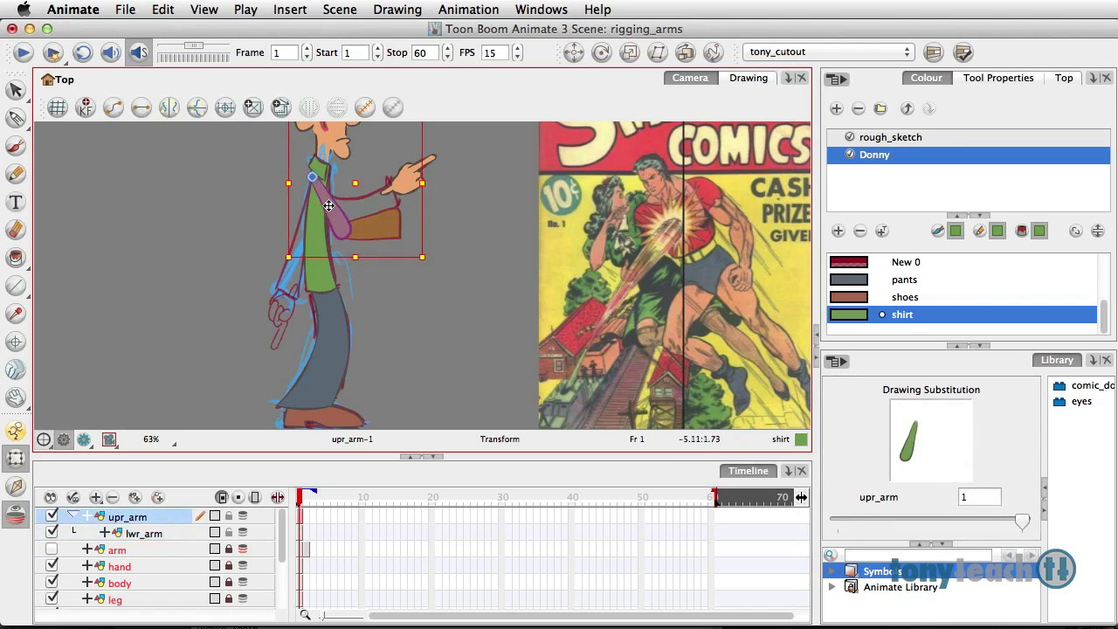
click(437, 329)
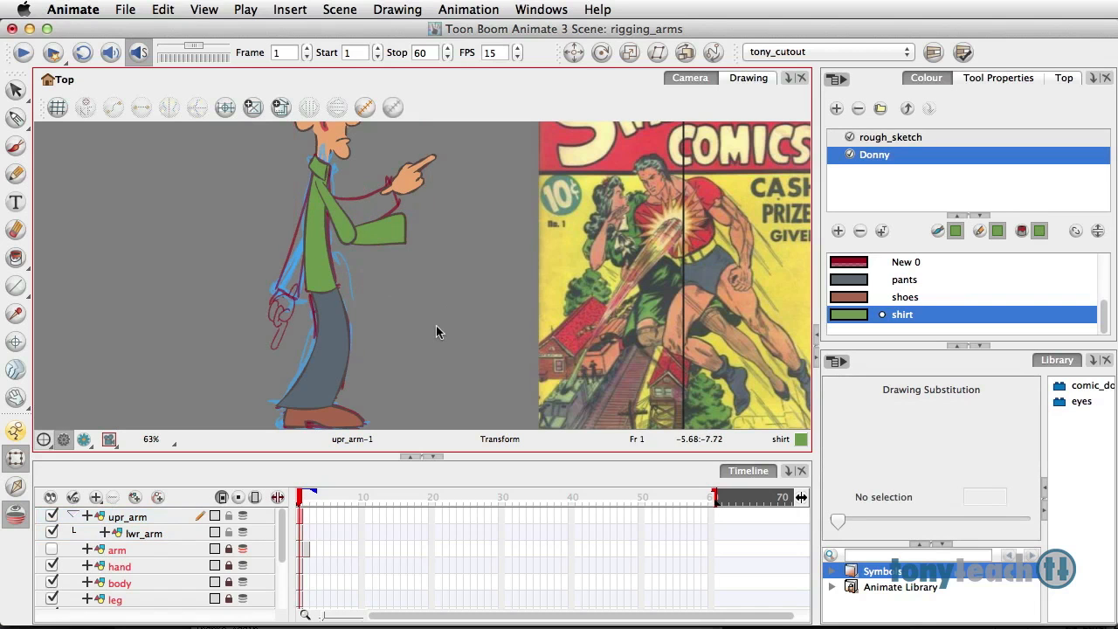
Show, unlock and select the one-piece arm layer, and collapse and hide the upr_arm layer
click(52, 549)
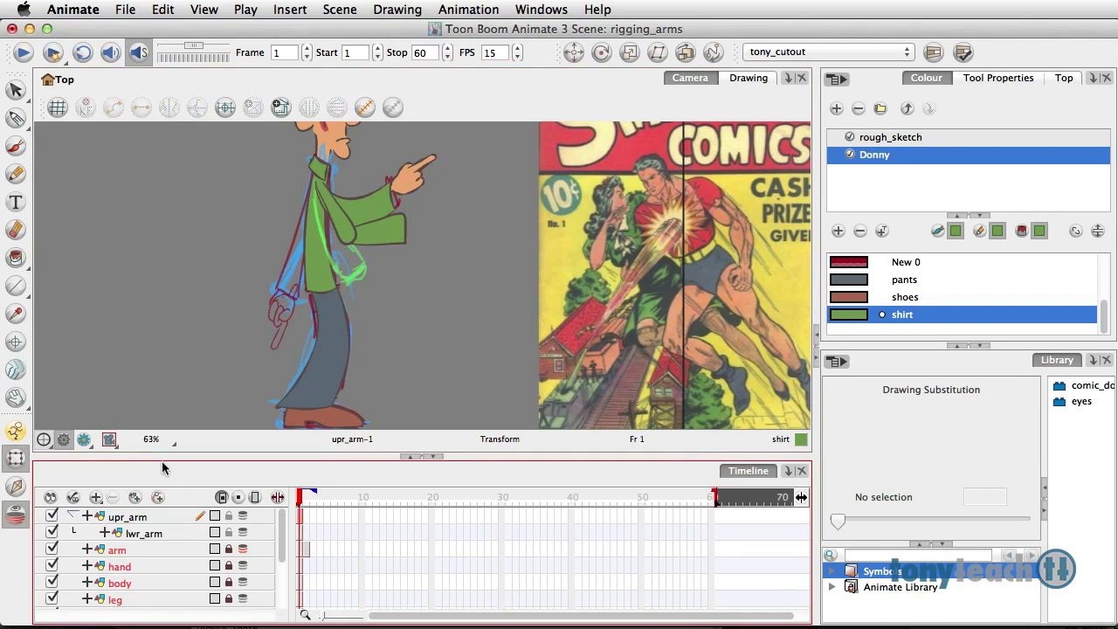
click(74, 515)
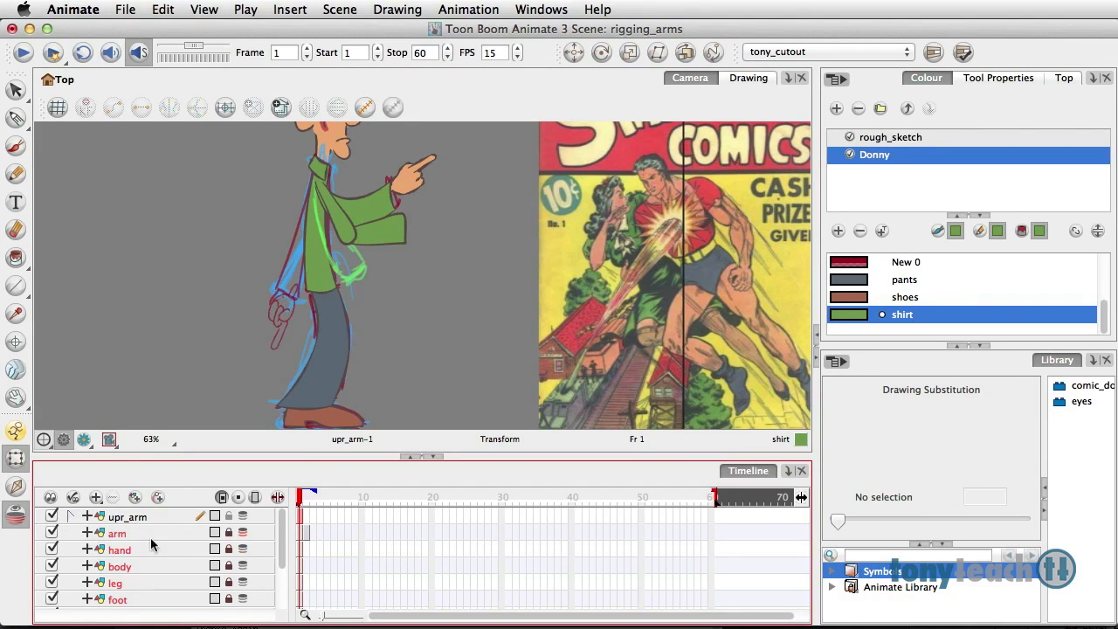
click(232, 535)
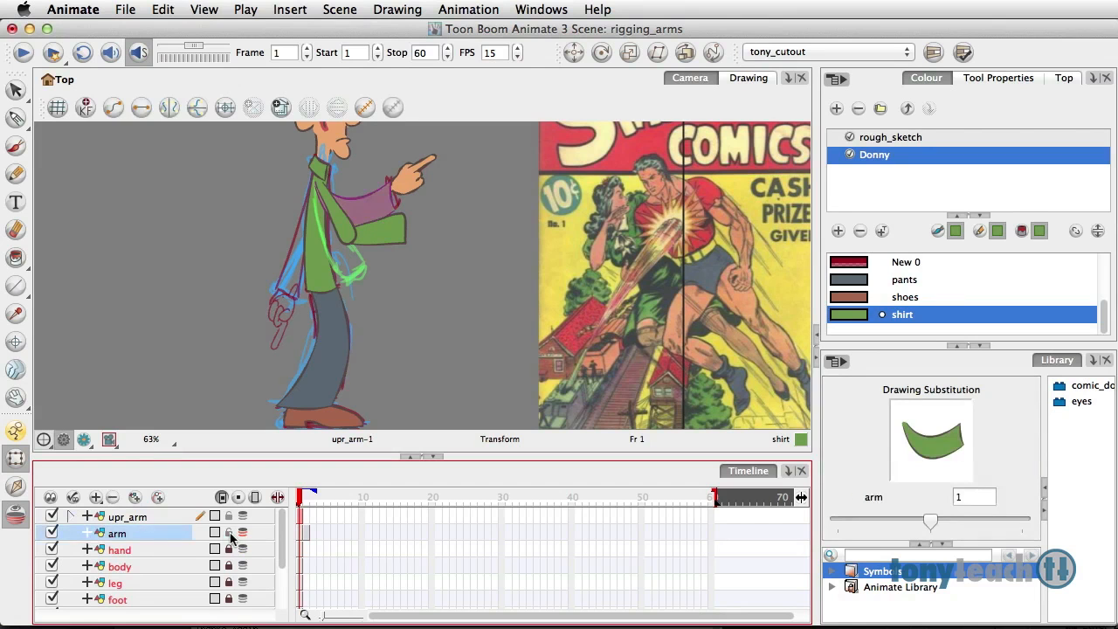
click(139, 517)
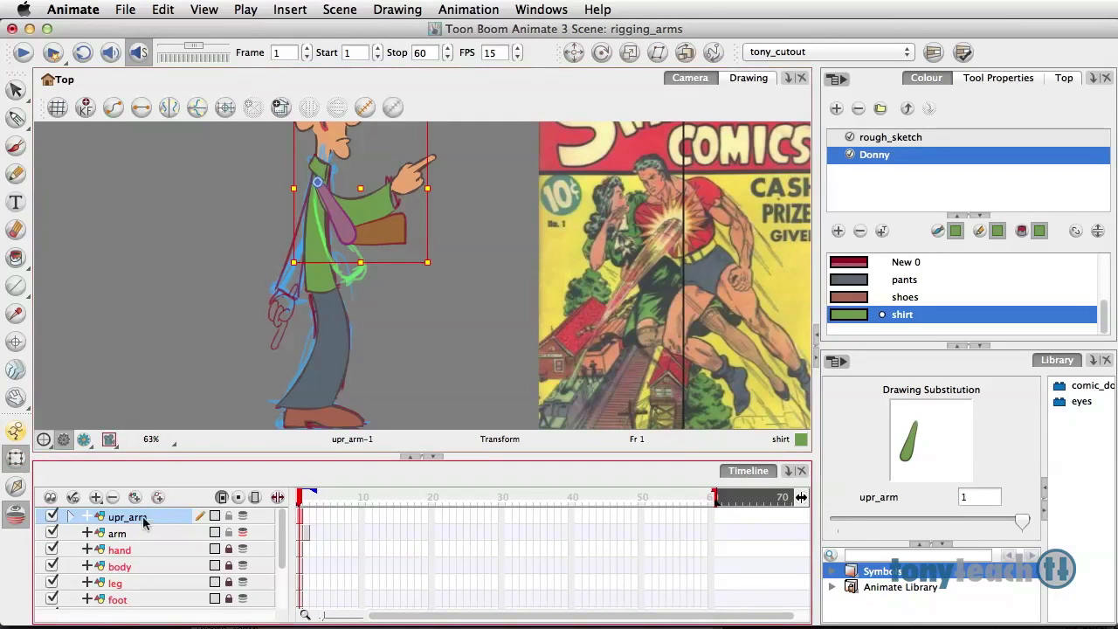
click(54, 517)
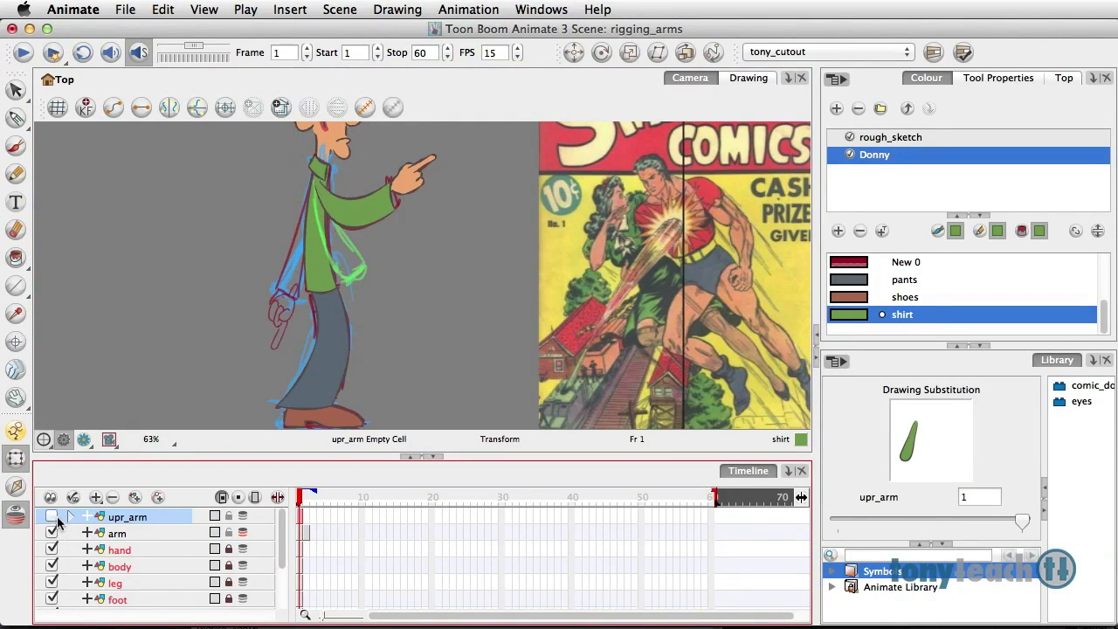
click(124, 533)
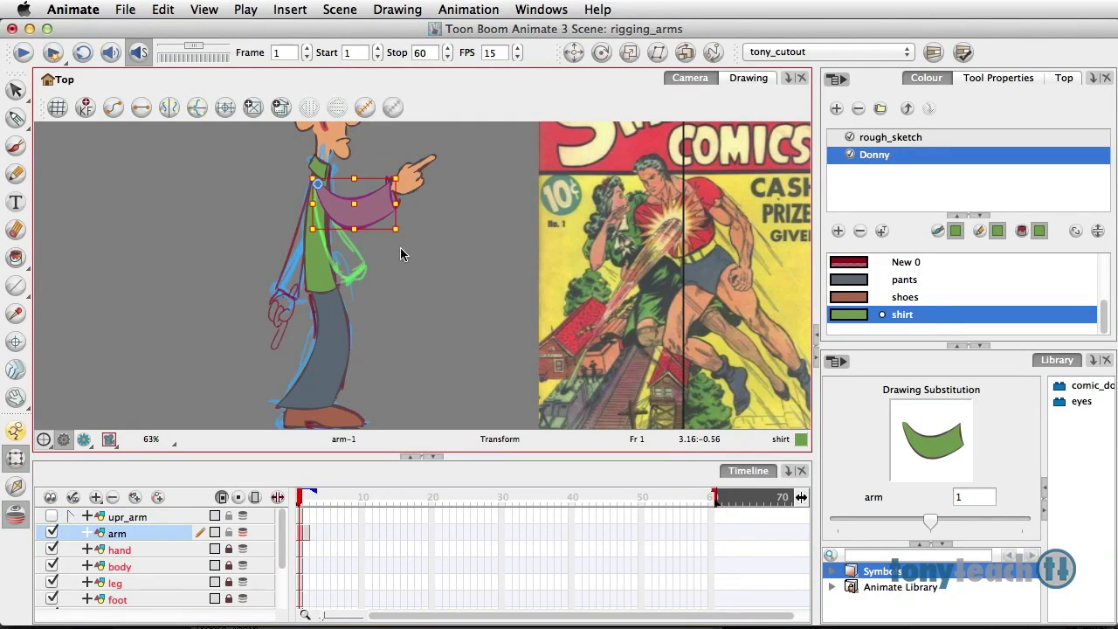